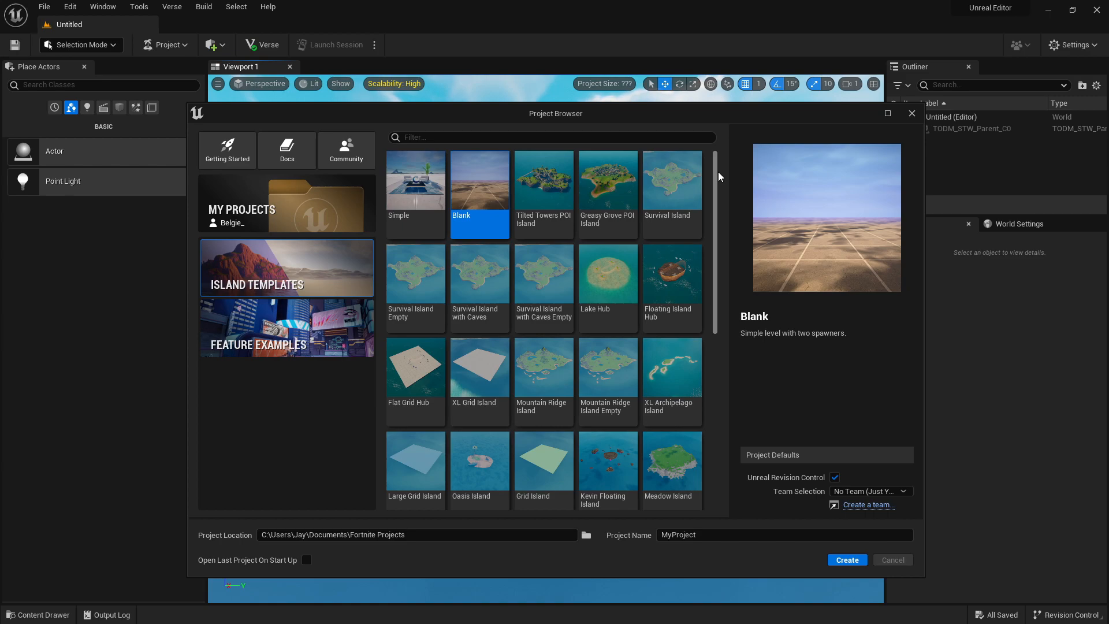
Create a project named MyProject from the XL Grid Island template.
mouse_move(716, 169)
mouse_down()
mouse_move(716, 186)
mouse_move(724, 157)
mouse_up()
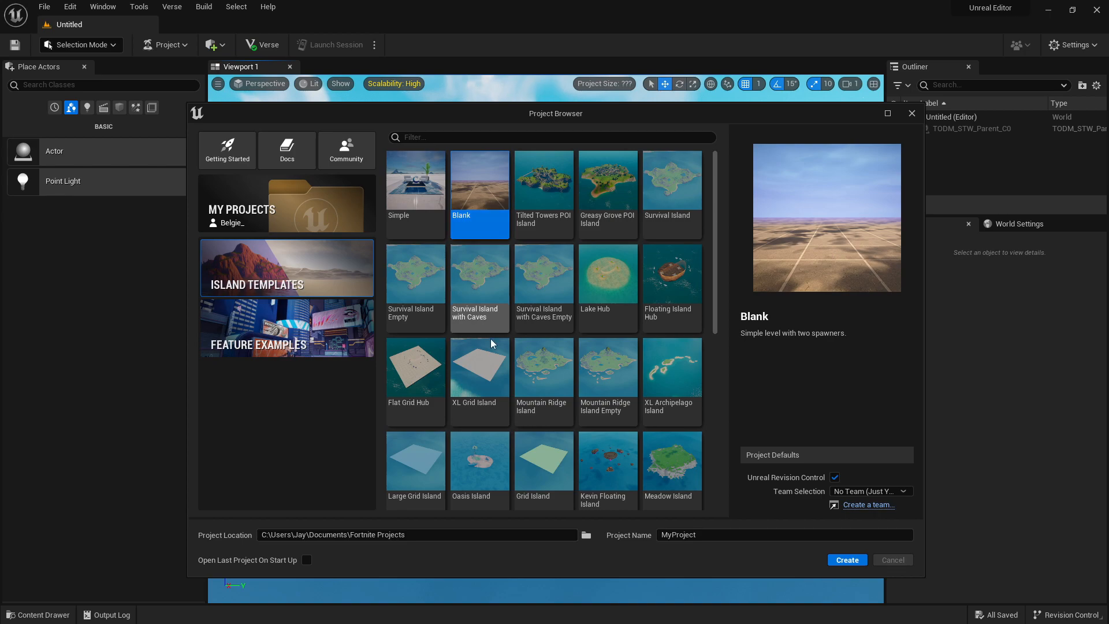
click(483, 358)
scroll(483, 357, down, 1)
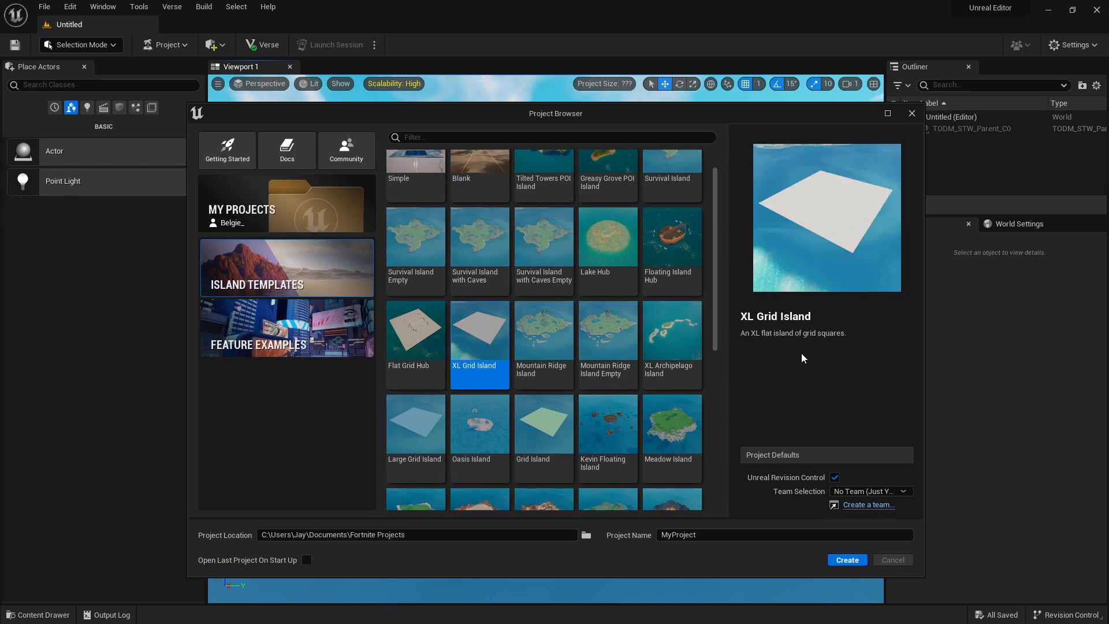
scroll(627, 321, down, 2)
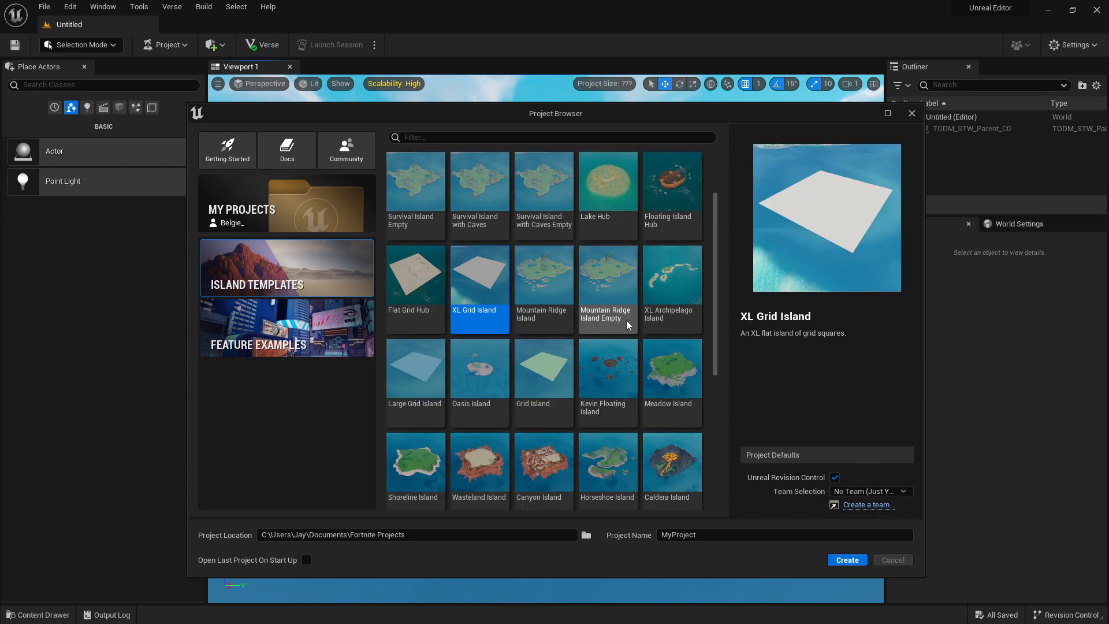
scroll(626, 322, up, 2)
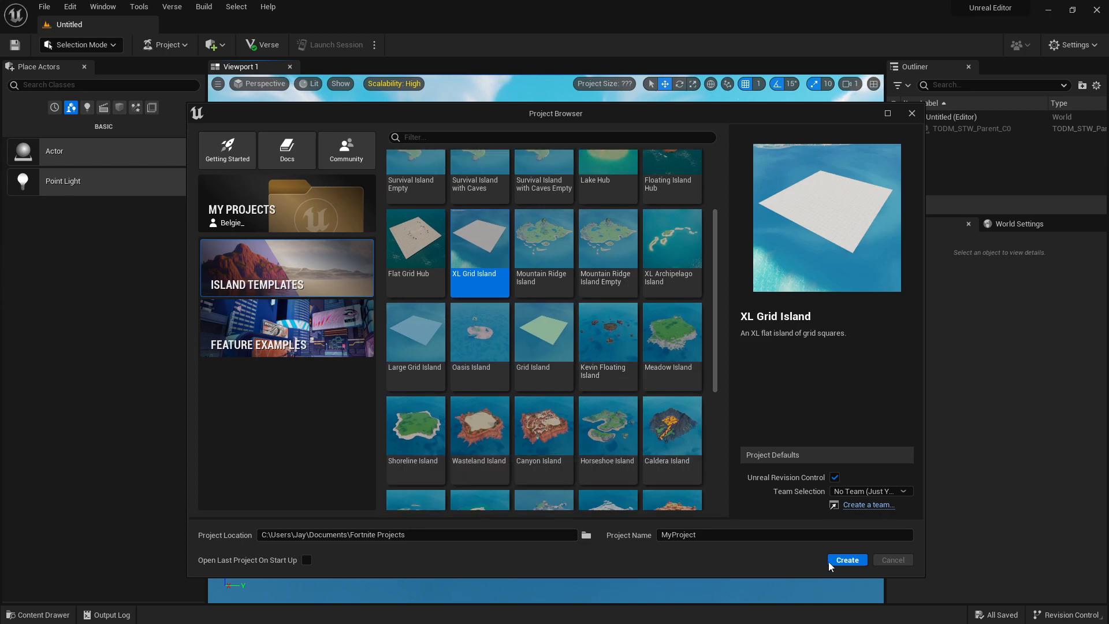
click(847, 560)
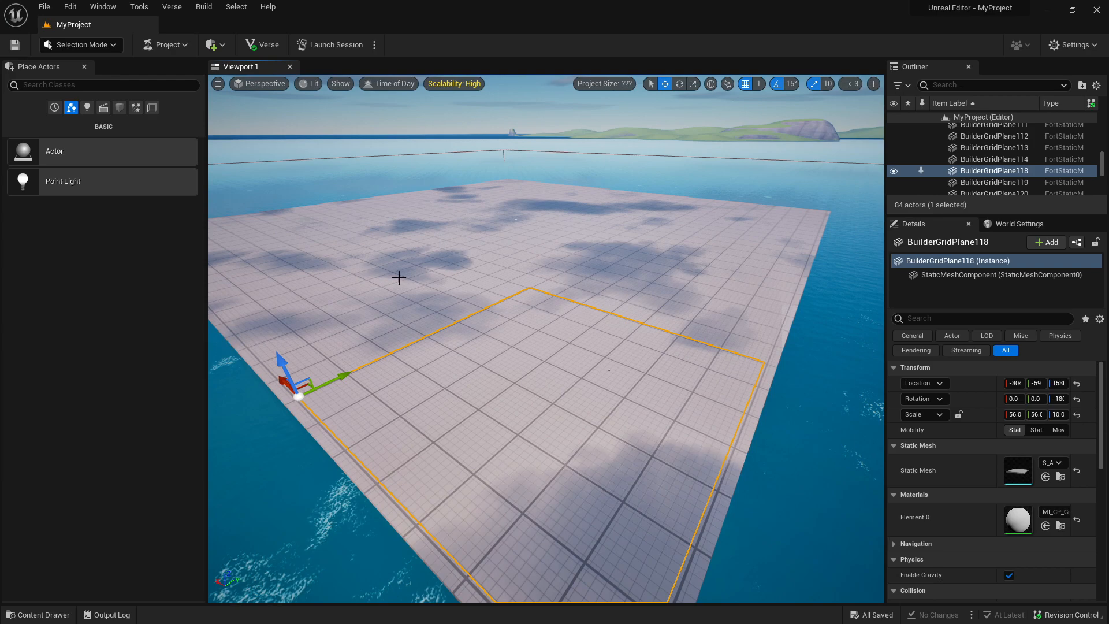
Switch from Selection mode to Landscape mode to set up a new landscape.
click(479, 243)
click(441, 212)
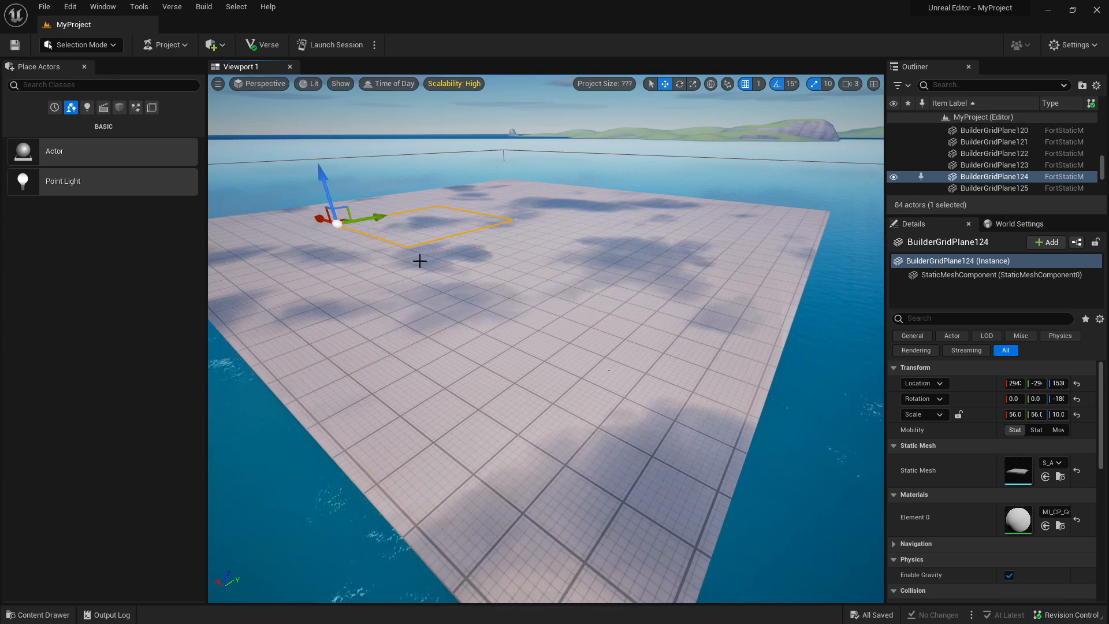
click(102, 49)
click(123, 78)
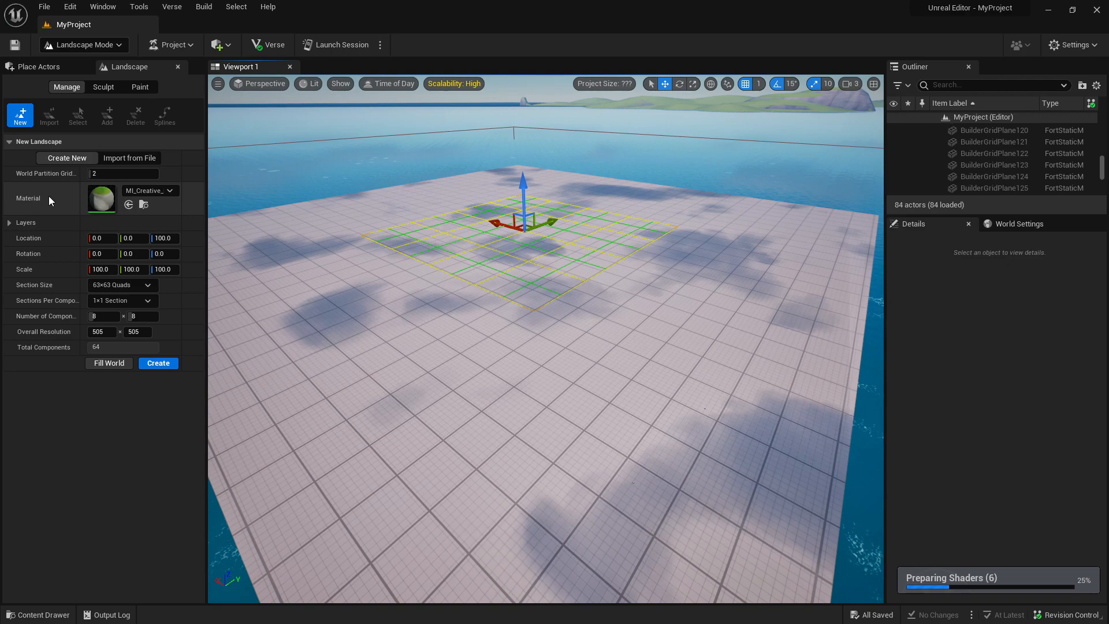
click(160, 193)
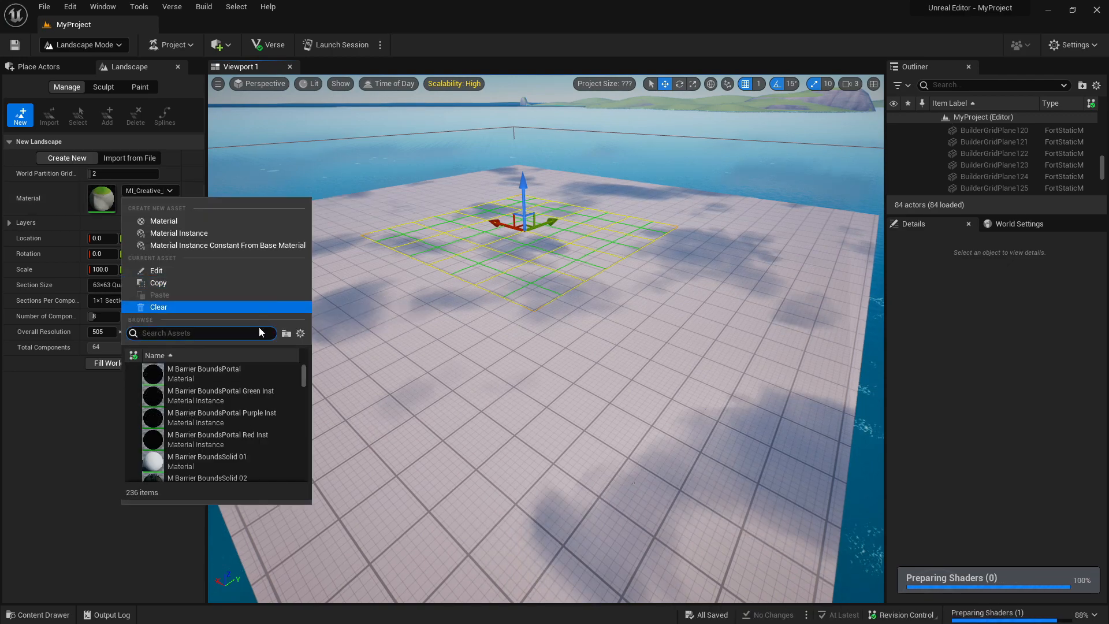
scroll(243, 381, down, 10)
click(154, 195)
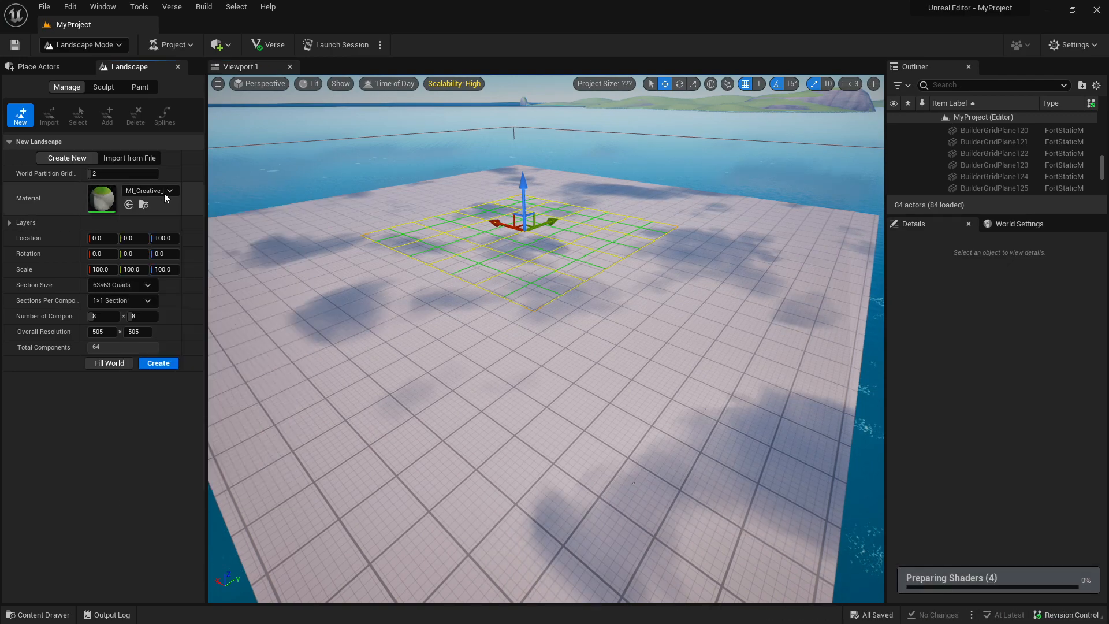
Raise the new landscape preview to a Z location of 1590 and scale it to 1082 in X and Y.
drag(527, 192, 526, 177)
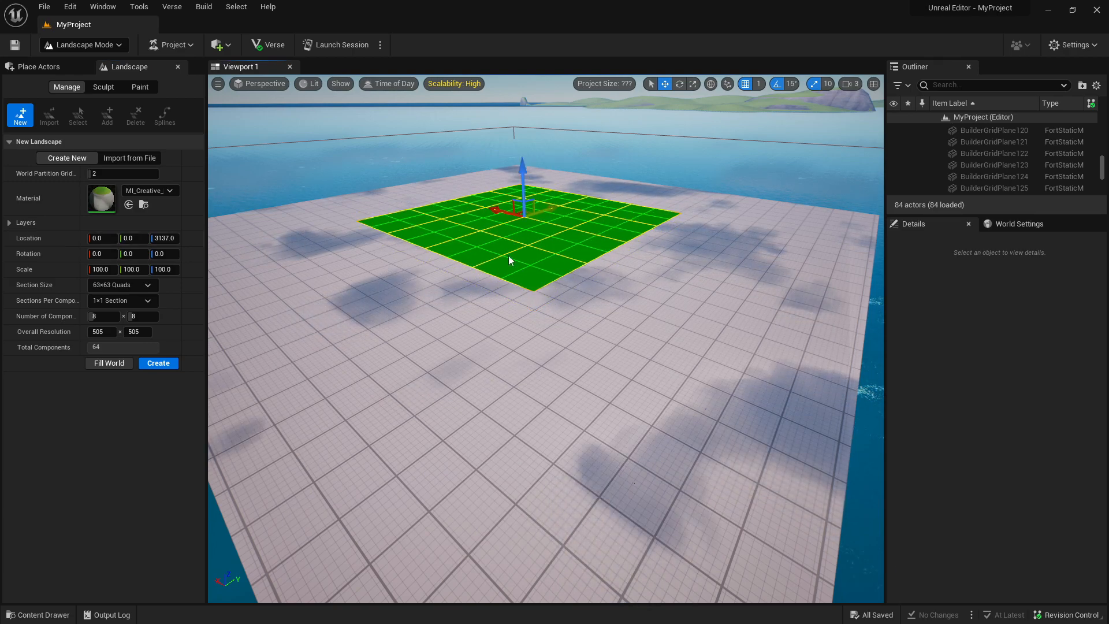
mouse_move(520, 178)
mouse_down()
mouse_move(522, 325)
mouse_move(530, 113)
mouse_move(533, 188)
mouse_up()
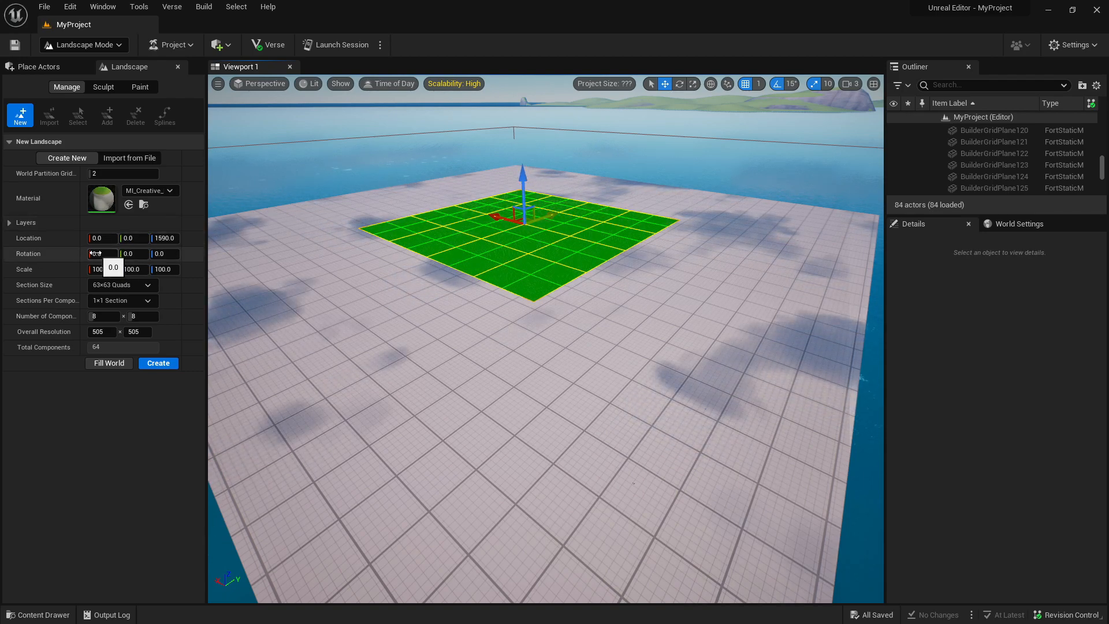
drag(96, 270, 182, 270)
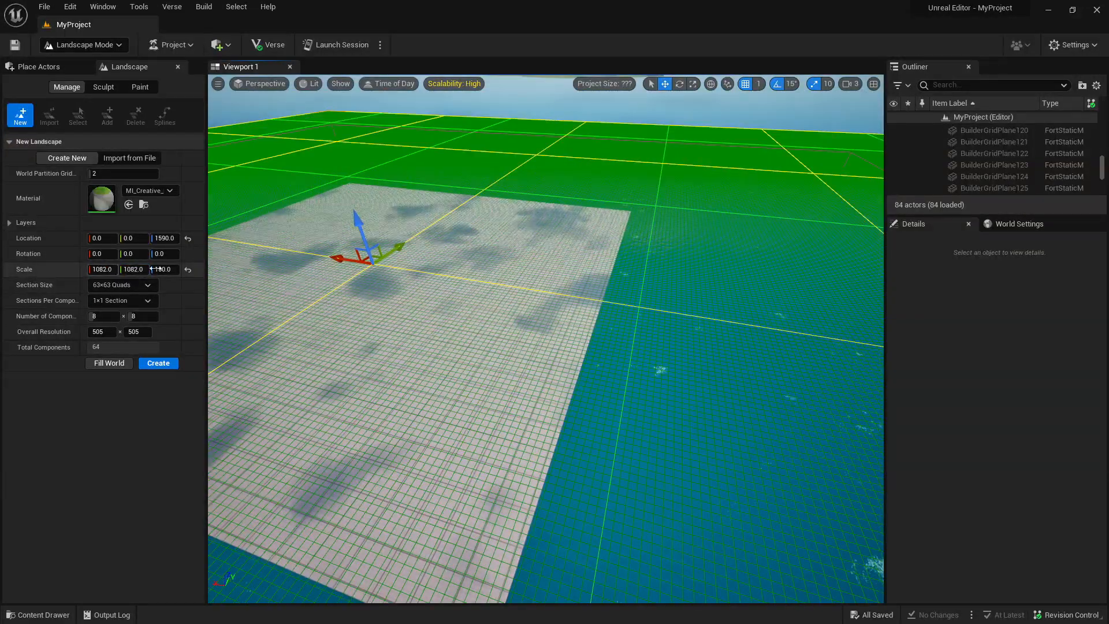
Set the new landscape's section size to 255×255 quads.
click(130, 285)
click(137, 364)
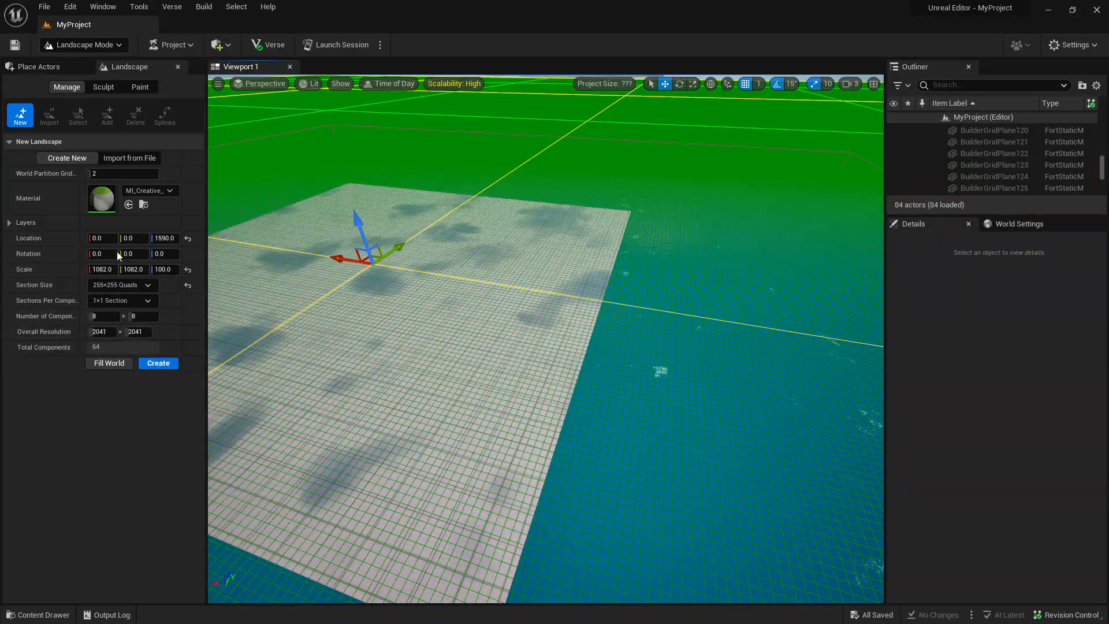
right_drag(546, 339, 462, 370)
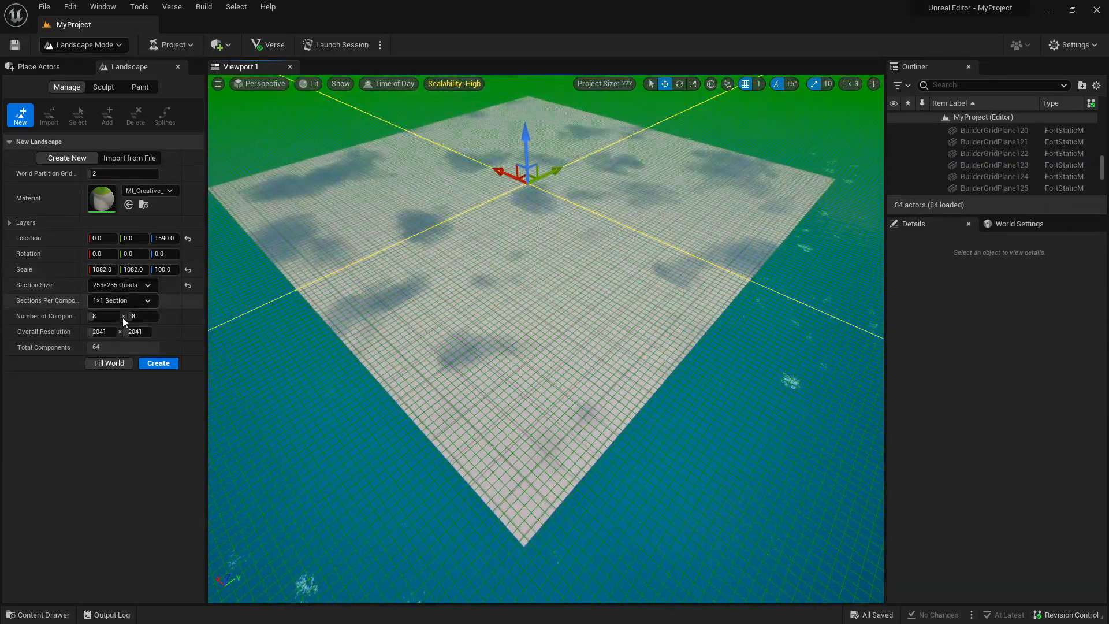
Try increasing the new landscape's first number-of-components value to 22.
drag(101, 316, 125, 315)
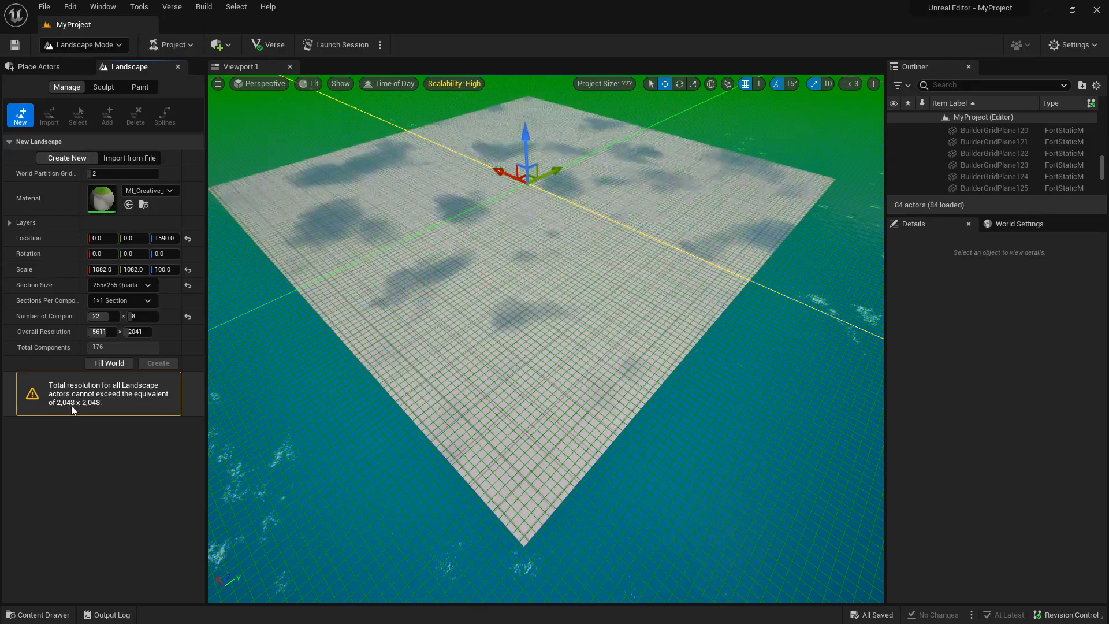
right_drag(417, 376, 393, 359)
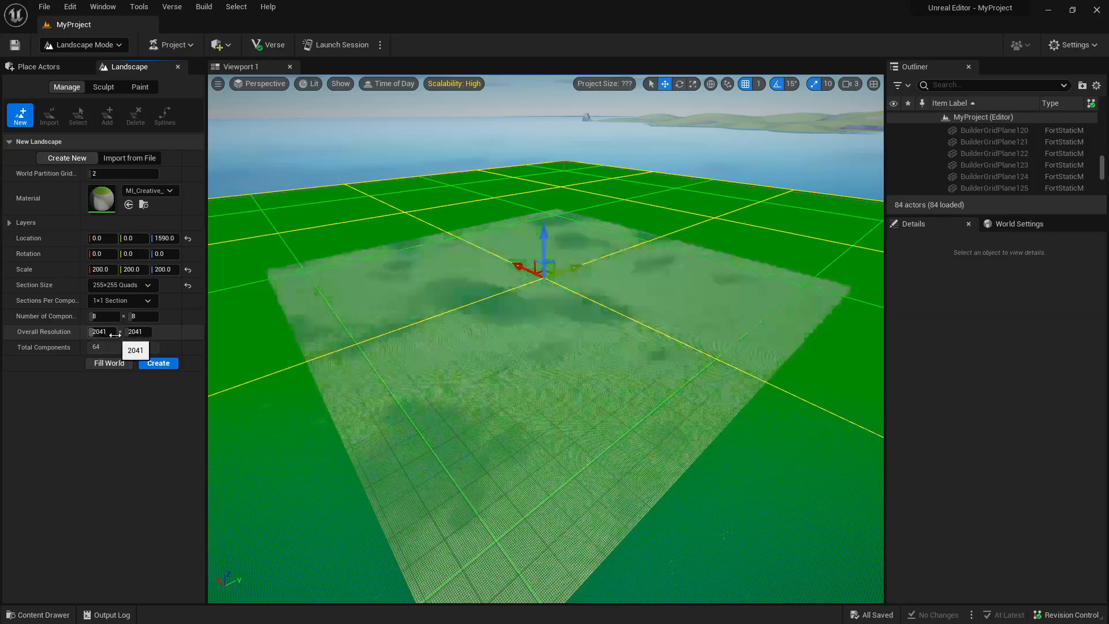
Try 2×2 sections per component for the new landscape and restore the 1×1 section option.
click(127, 302)
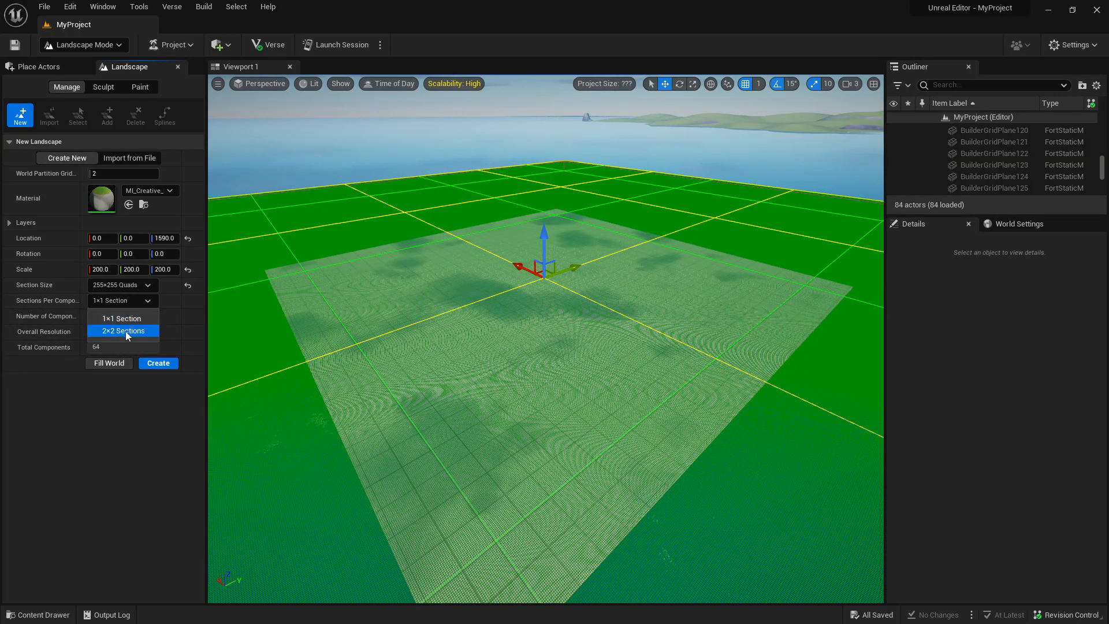
click(126, 331)
click(133, 286)
click(133, 286)
click(124, 300)
click(121, 315)
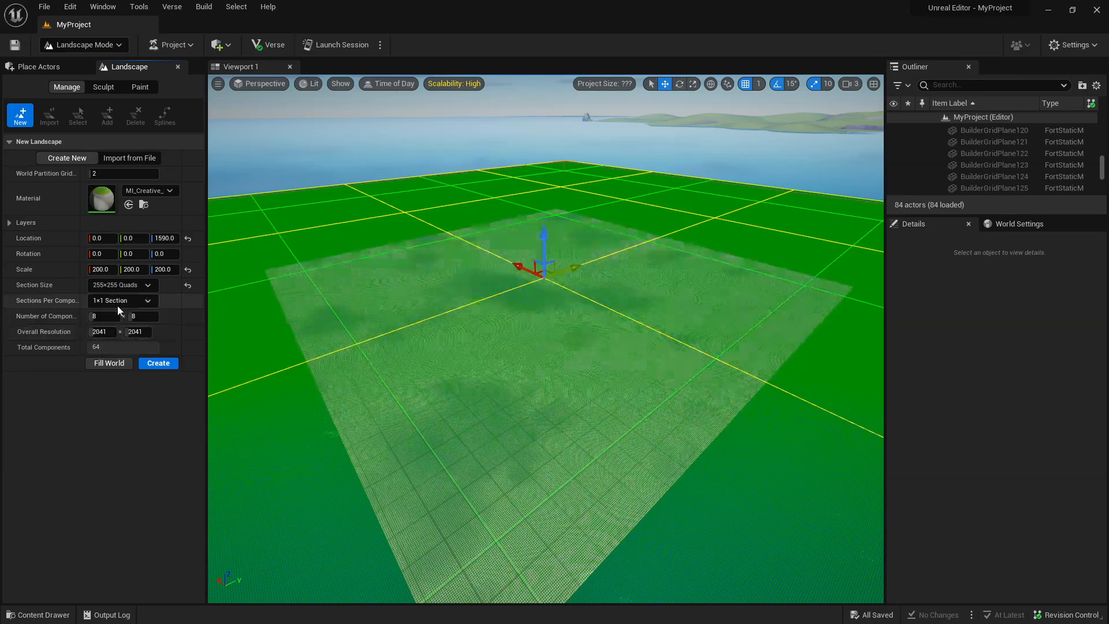
double_click(97, 347)
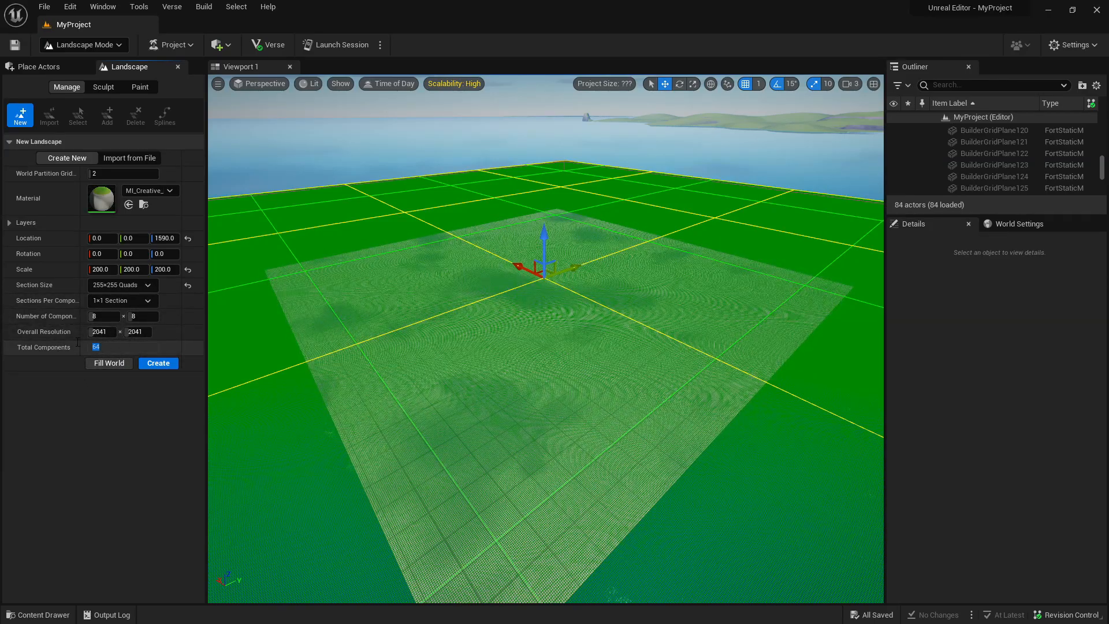
click(162, 402)
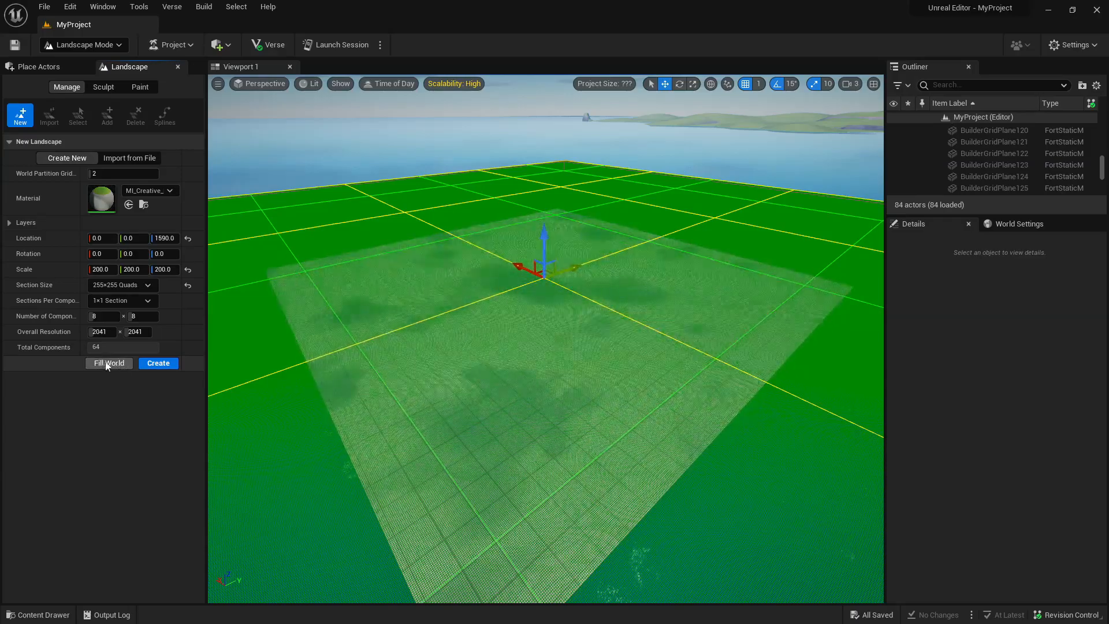
right_drag(359, 323, 346, 283)
right_drag(550, 272, 612, 315)
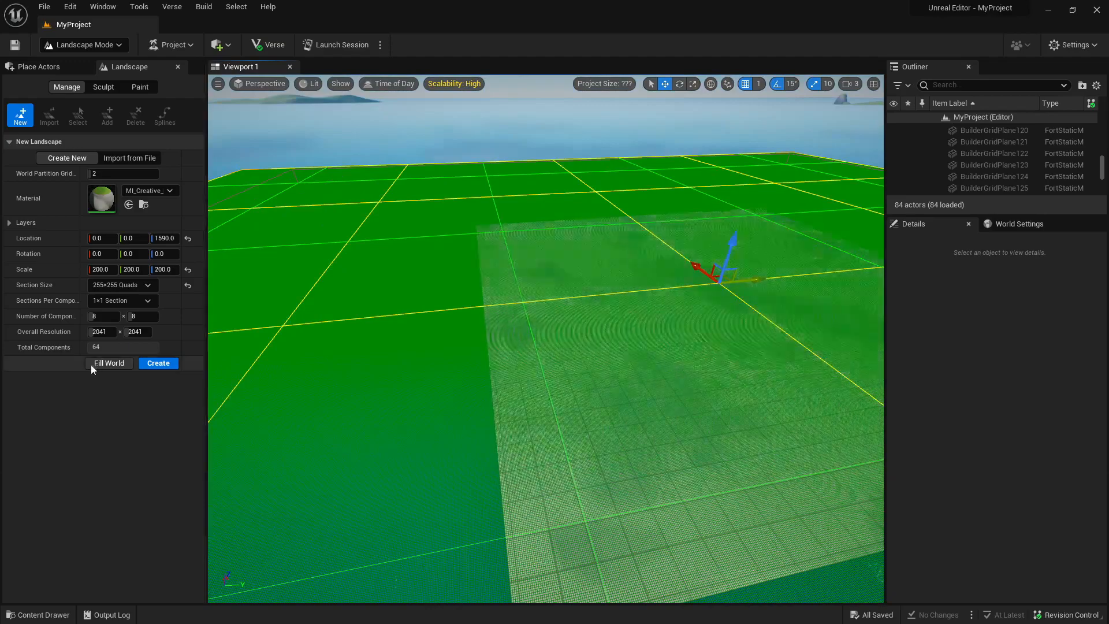
Fit the new landscape to the world with Fill World and create it.
click(95, 363)
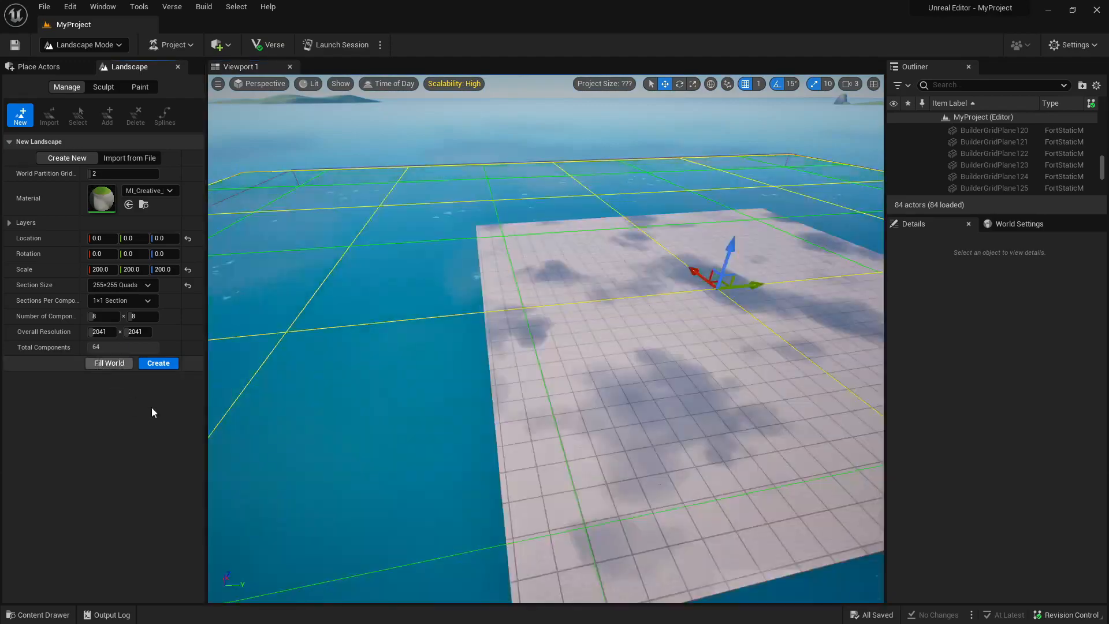
click(158, 363)
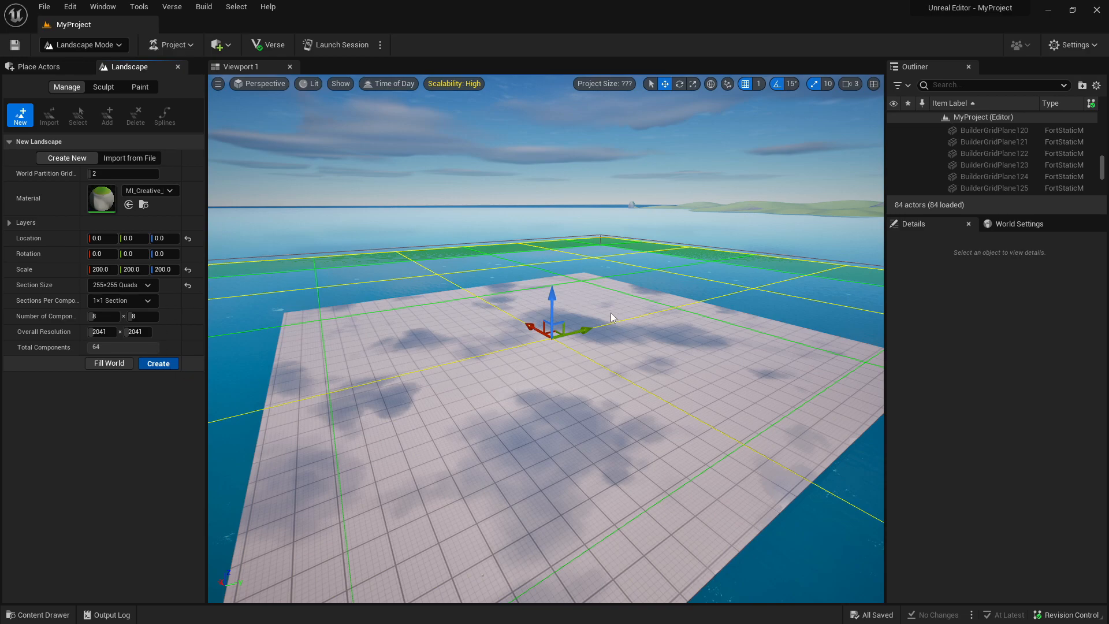
mouse_move(431, 307)
right_down()
mouse_move(350, 324)
mouse_move(315, 316)
mouse_move(269, 343)
mouse_move(201, 349)
mouse_move(300, 369)
mouse_move(350, 342)
mouse_move(283, 312)
right_up()
right_drag(543, 310, 555, 219)
Switch back to Selection mode and try to pick the landscape under the water in the viewport.
click(122, 45)
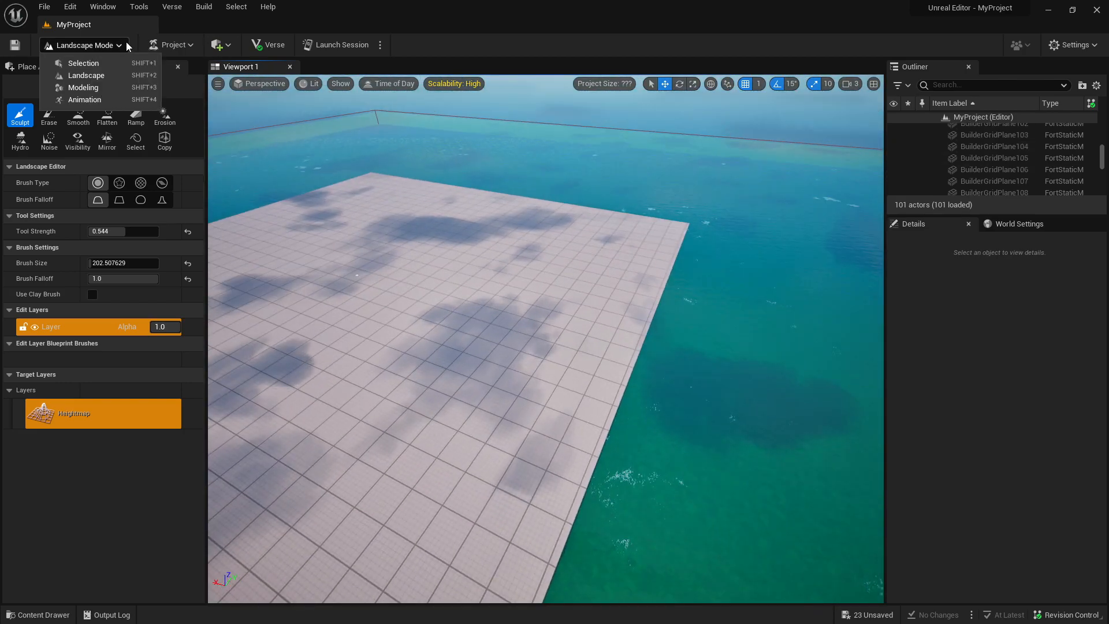
click(83, 63)
right_drag(662, 244, 675, 218)
click(665, 241)
key(Escape)
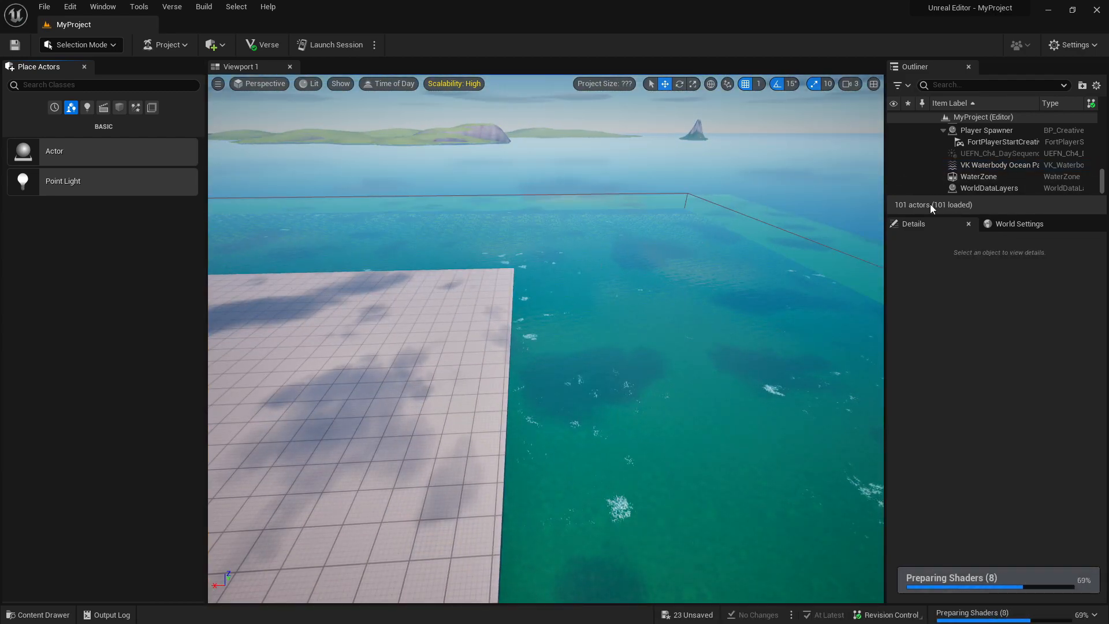
Search the Outliner for "land" and select the Landscape actor.
click(974, 90)
text(lan)
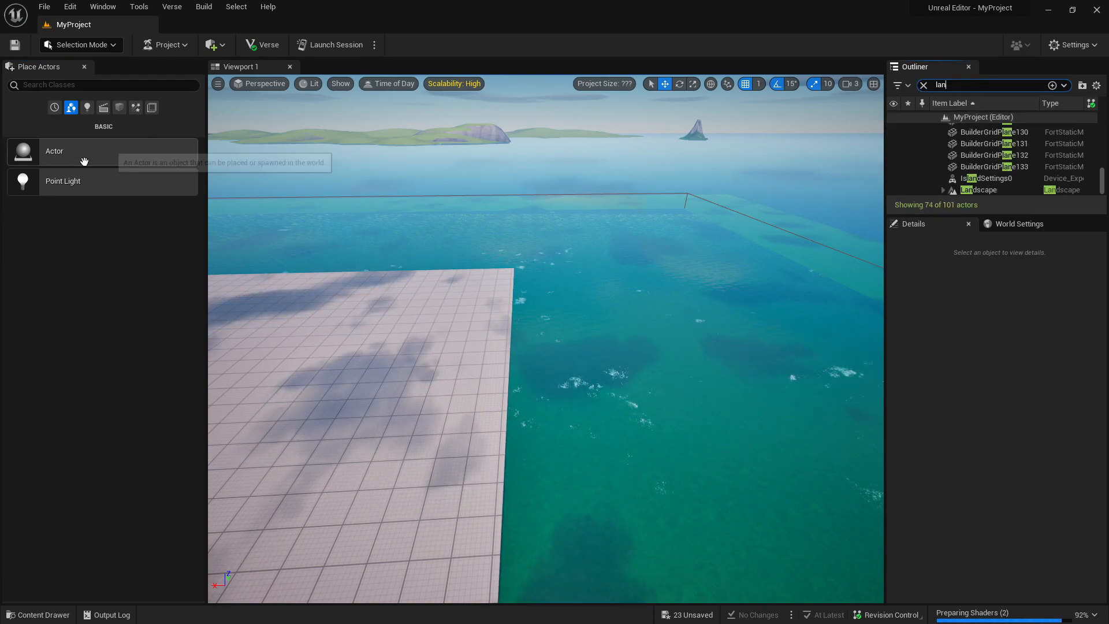
text(d)
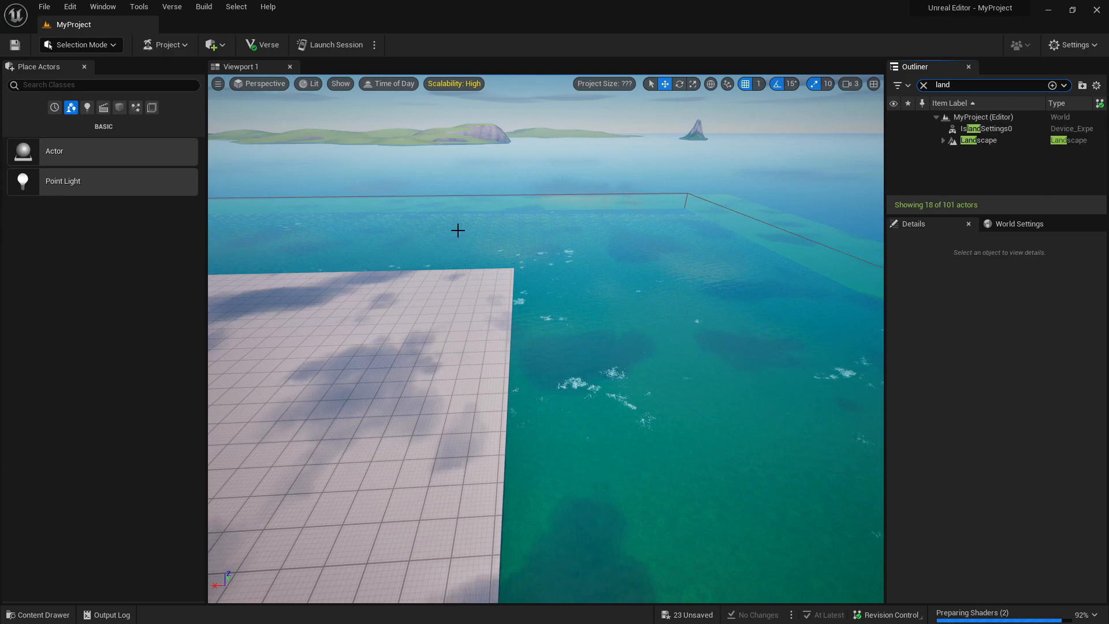
click(1011, 140)
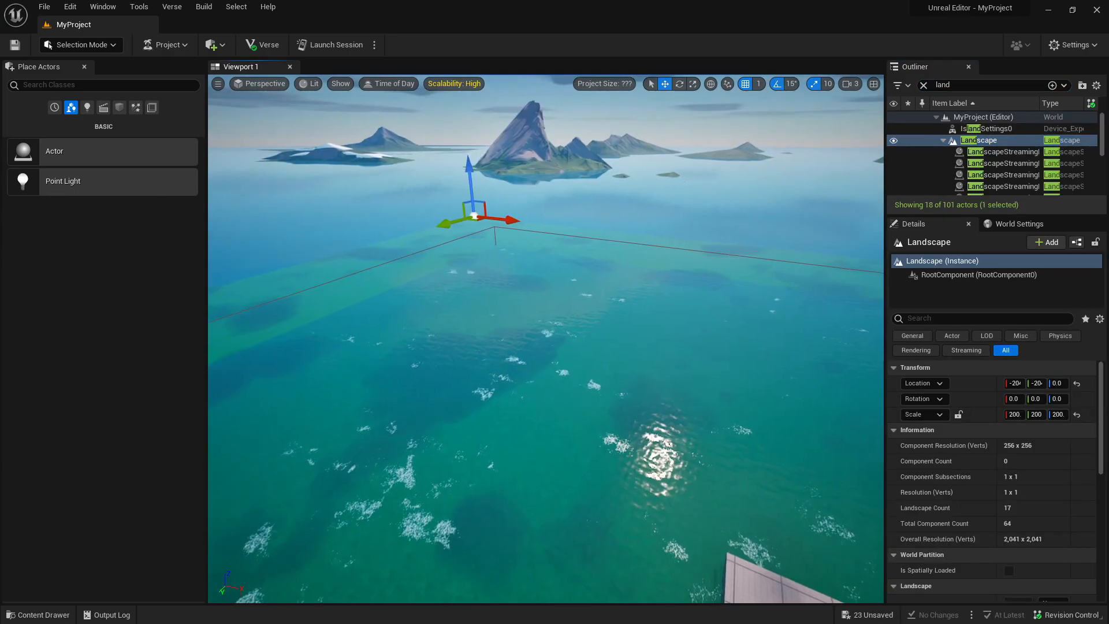
Raise the selected Landscape actor along Z until its green surface covers the water and grid floor.
mouse_move(392, 182)
right_down()
mouse_move(479, 182)
mouse_move(392, 183)
right_up()
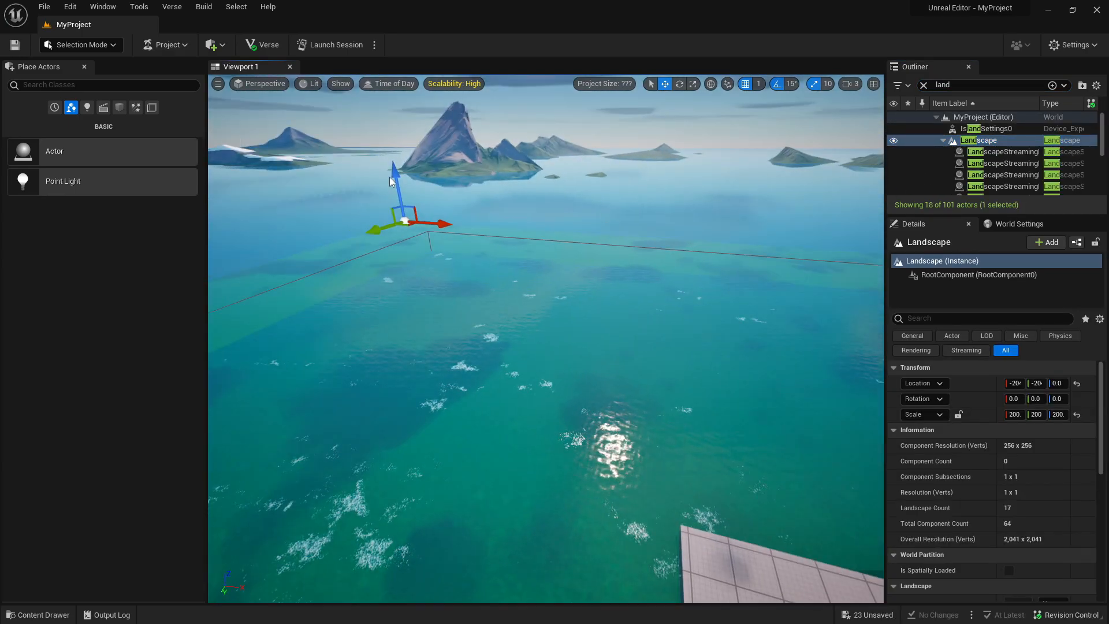
drag(392, 176, 384, 149)
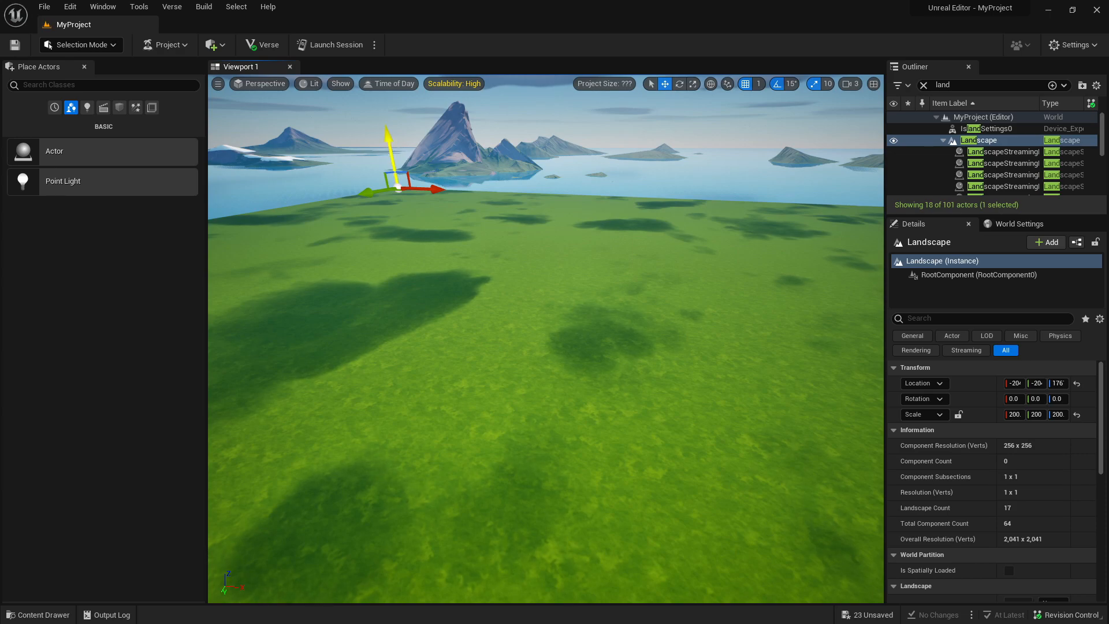
right_drag(546, 338, 662, 455)
Set the viewport camera speed to 6 and fly over the raised landscape to view its extent and corner.
click(856, 85)
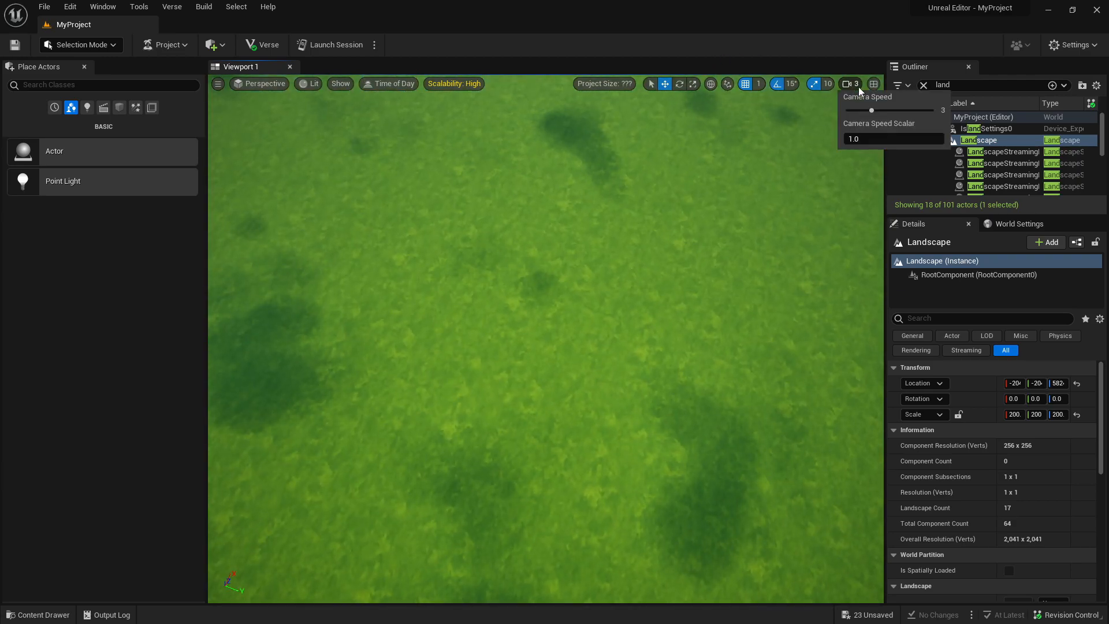
click(911, 110)
right_drag(682, 289, 387, 153)
key(w)
key(s)
key(w)
key(e)
key(w)
key(s)
key(w)
key(s)
right_drag(531, 167, 558, 104)
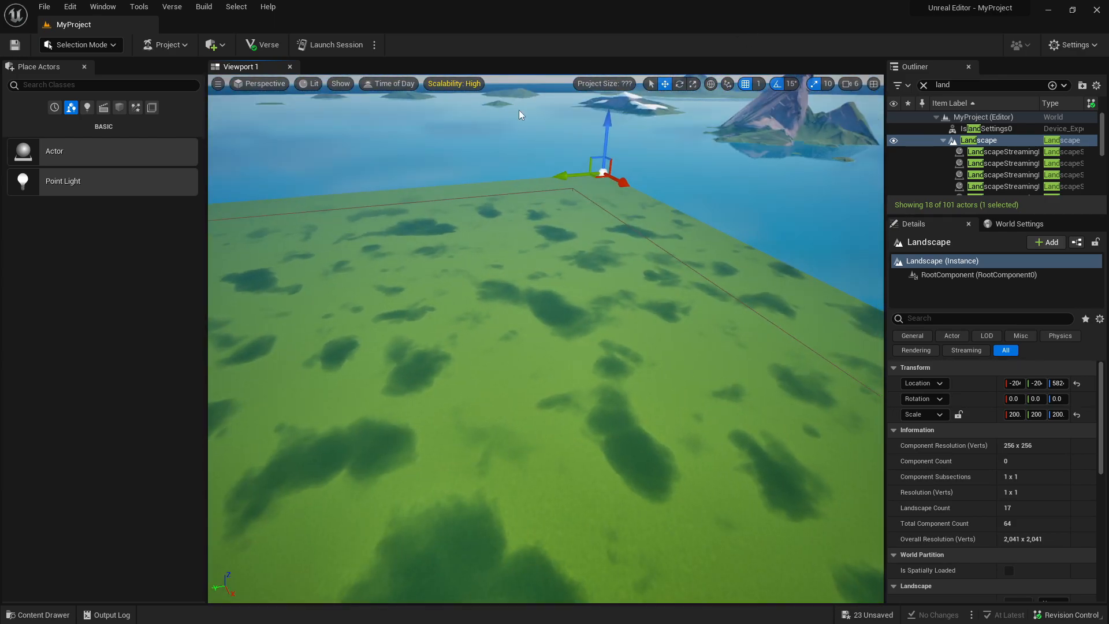
Return to Landscape mode with the Sculpt tool active and bring the brush close to the terrain surface.
click(81, 44)
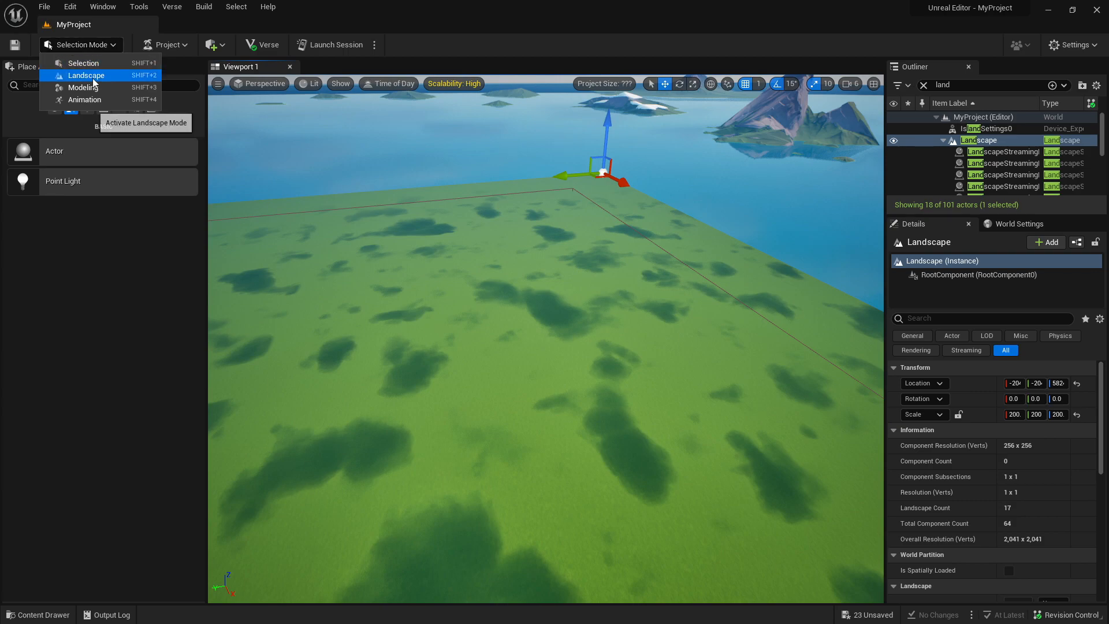
click(65, 74)
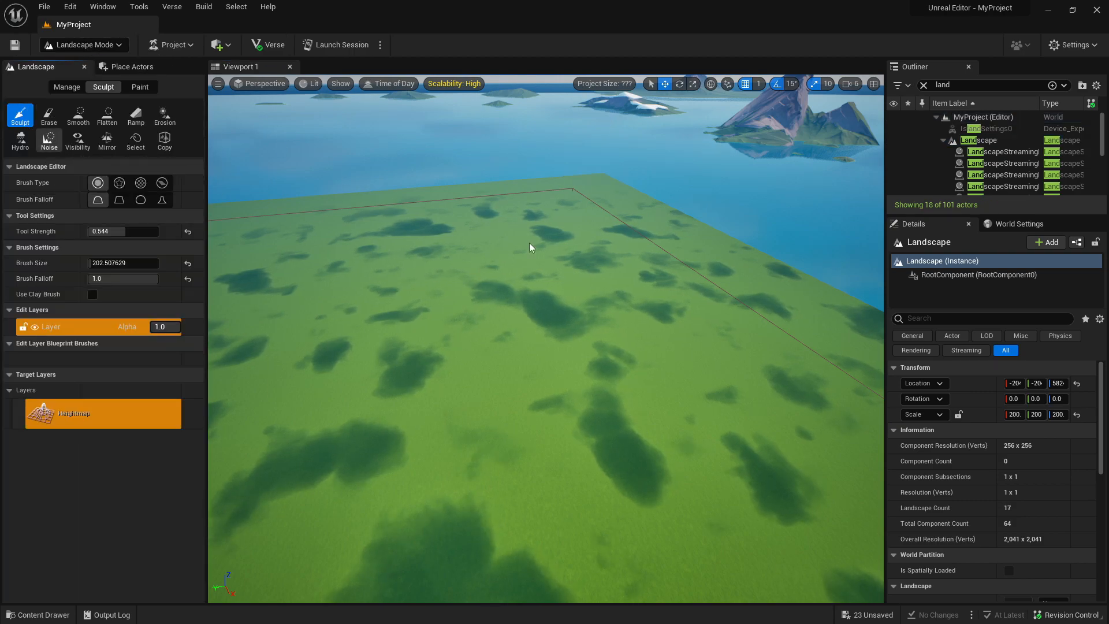
right_drag(490, 240, 430, 257)
scroll(543, 298, up, 10)
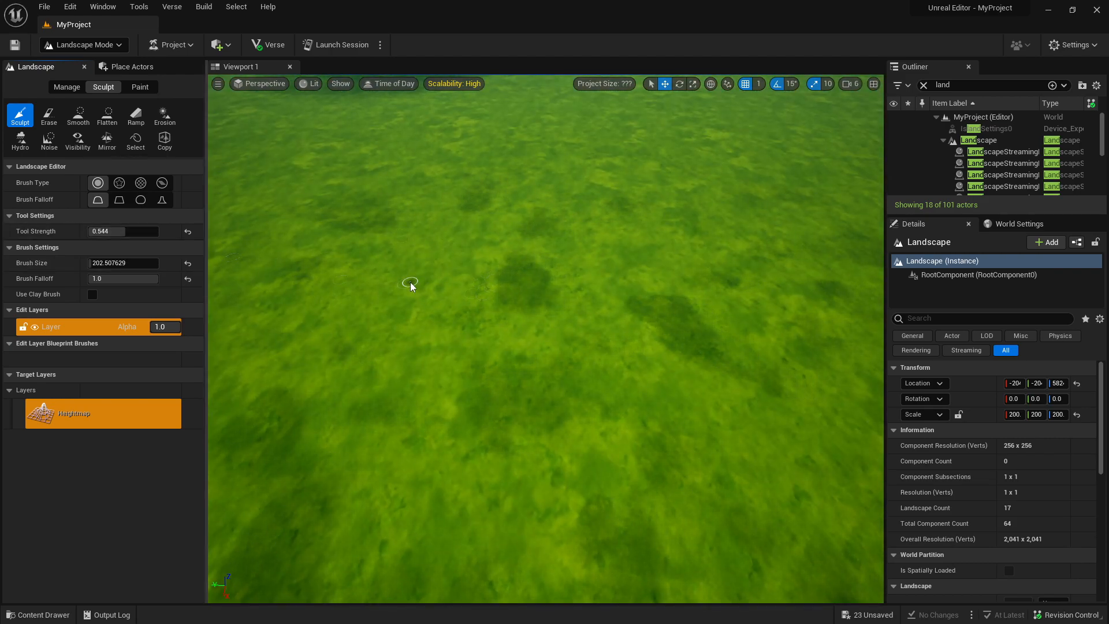
Set the Sculpt brush size to about 5215 with falloff 0.0 and raise a steep, flat-topped mound on the landscape.
mouse_move(118, 263)
mouse_down()
mouse_move(155, 262)
mouse_move(89, 280)
mouse_up()
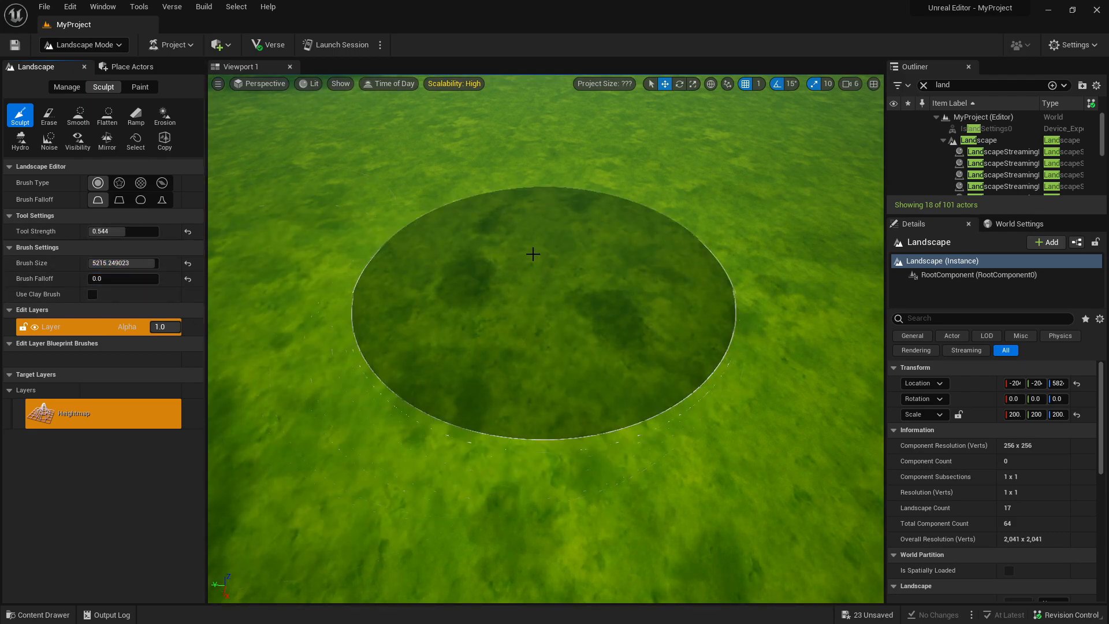
drag(535, 249, 543, 231)
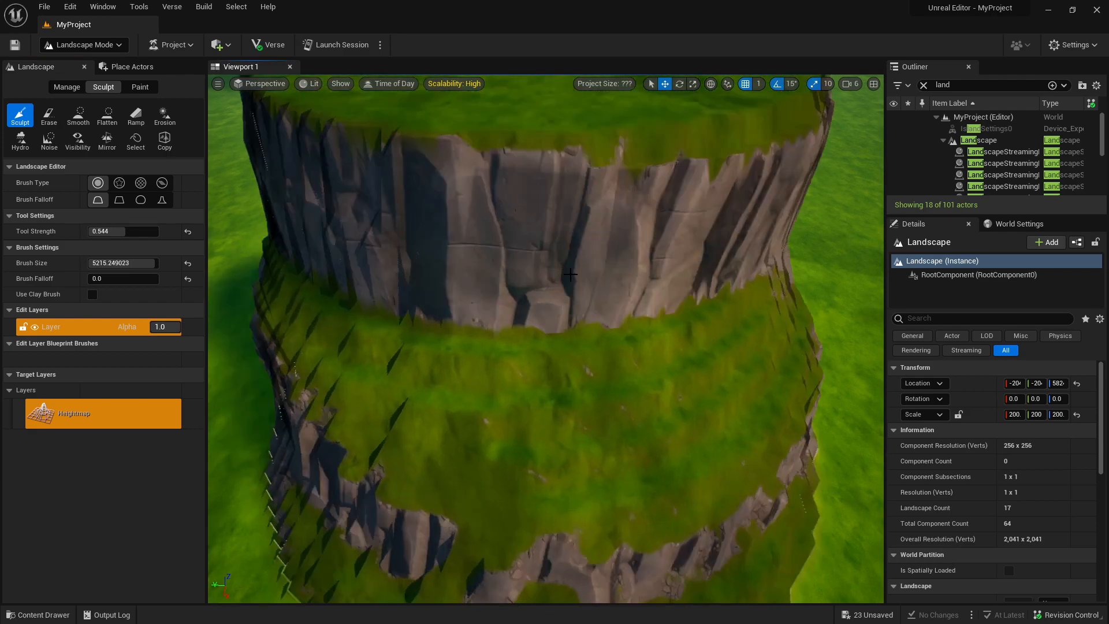
mouse_move(543, 231)
right_down()
mouse_move(497, 254)
mouse_move(520, 248)
mouse_move(497, 266)
right_up()
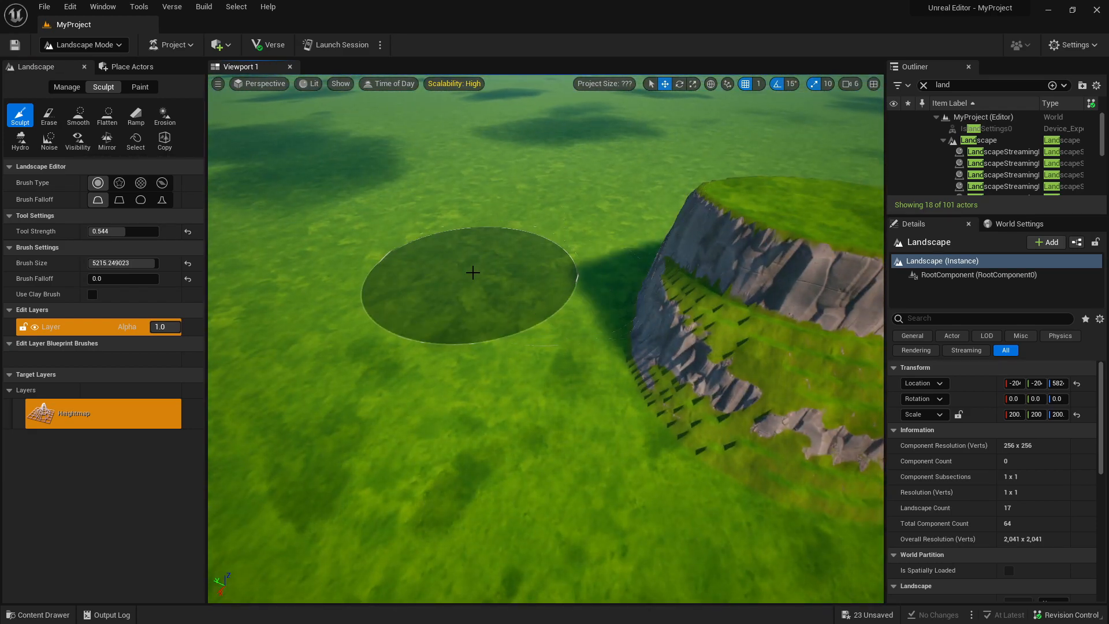
Lower a round pit beside the mound, and build the terrain up into a tall rocky mountain with overlapping Sculpt strokes.
drag(475, 278, 479, 278)
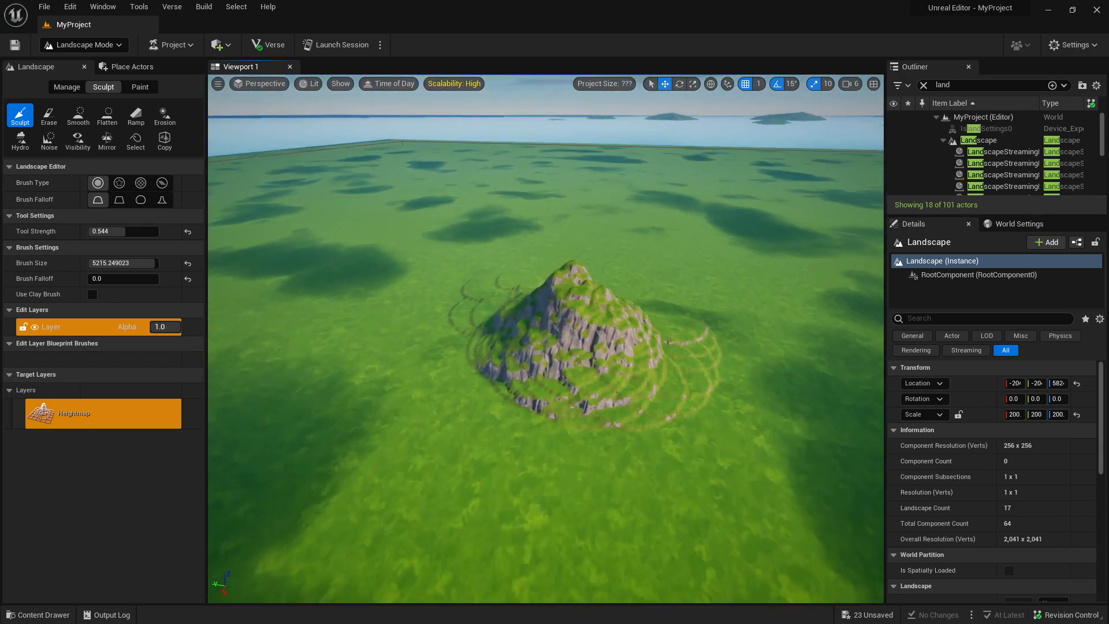
key(w)
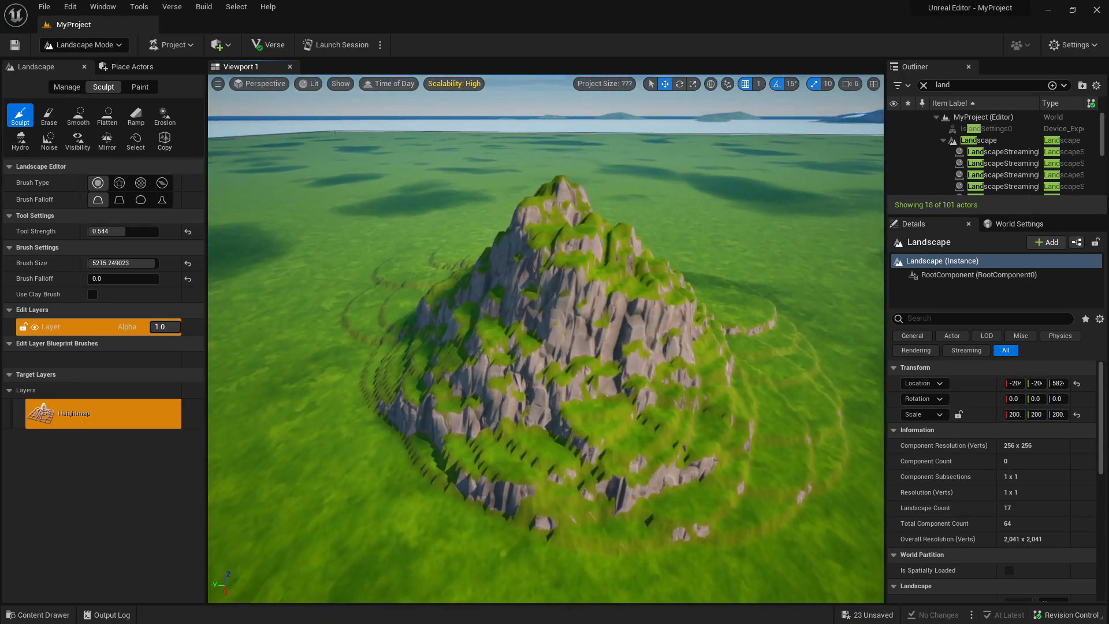
mouse_move(607, 462)
right_down()
mouse_move(774, 532)
mouse_move(734, 474)
mouse_move(606, 462)
right_up()
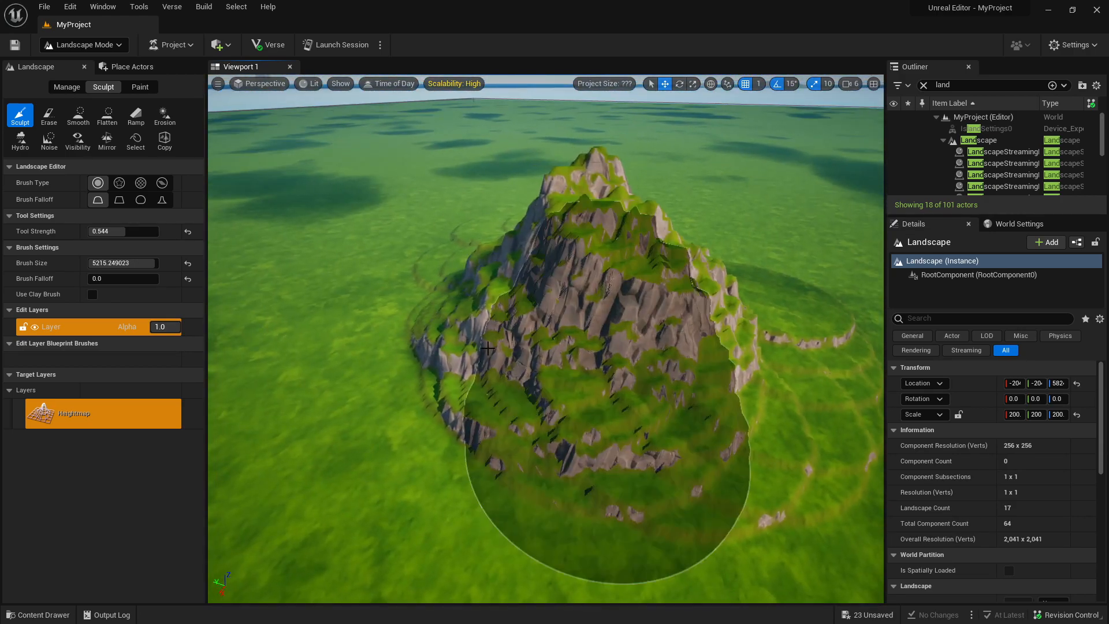
Smooth the stepped front slopes and base of the mountain with the Smooth tool.
click(82, 119)
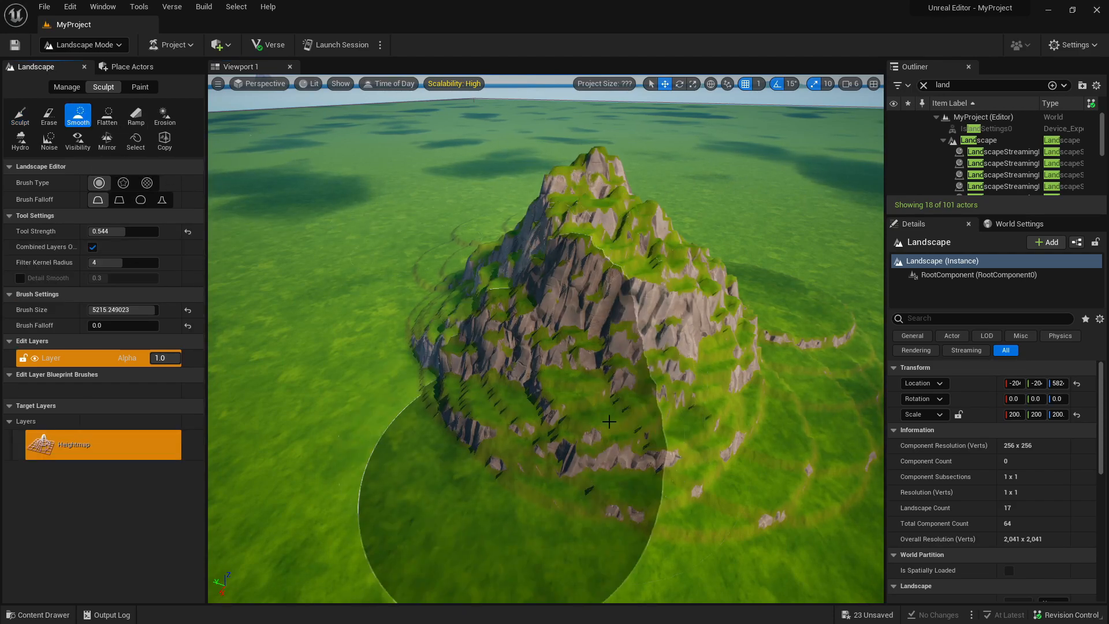
drag(486, 397, 674, 390)
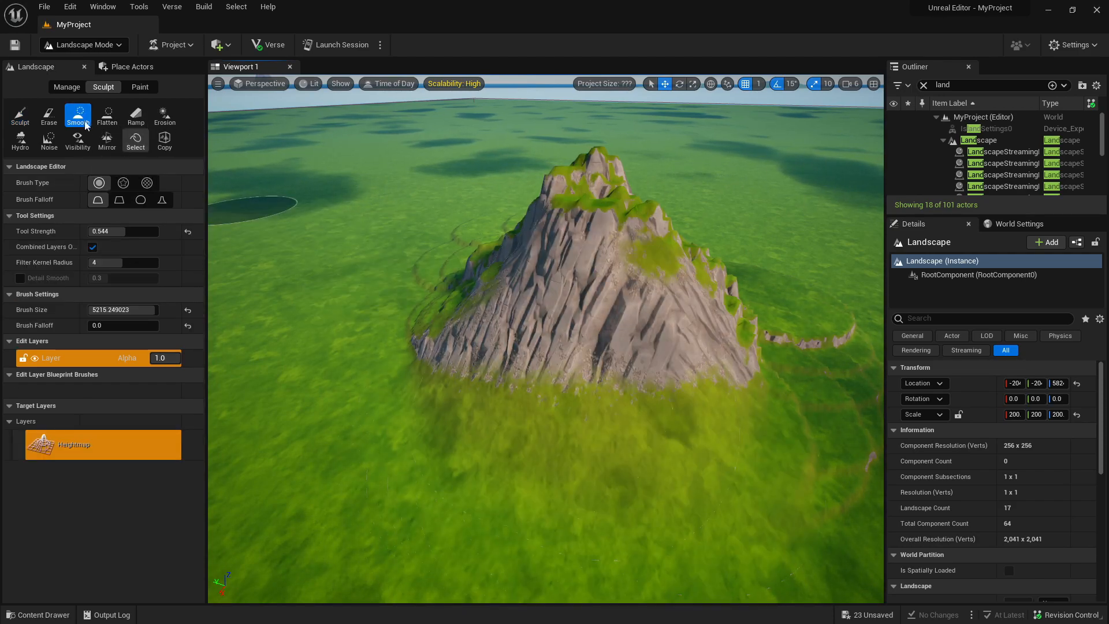
mouse_move(440, 268)
right_down()
mouse_move(398, 300)
mouse_move(323, 260)
mouse_move(251, 253)
right_up()
mouse_move(566, 297)
mouse_down()
mouse_move(683, 258)
mouse_move(635, 288)
mouse_up()
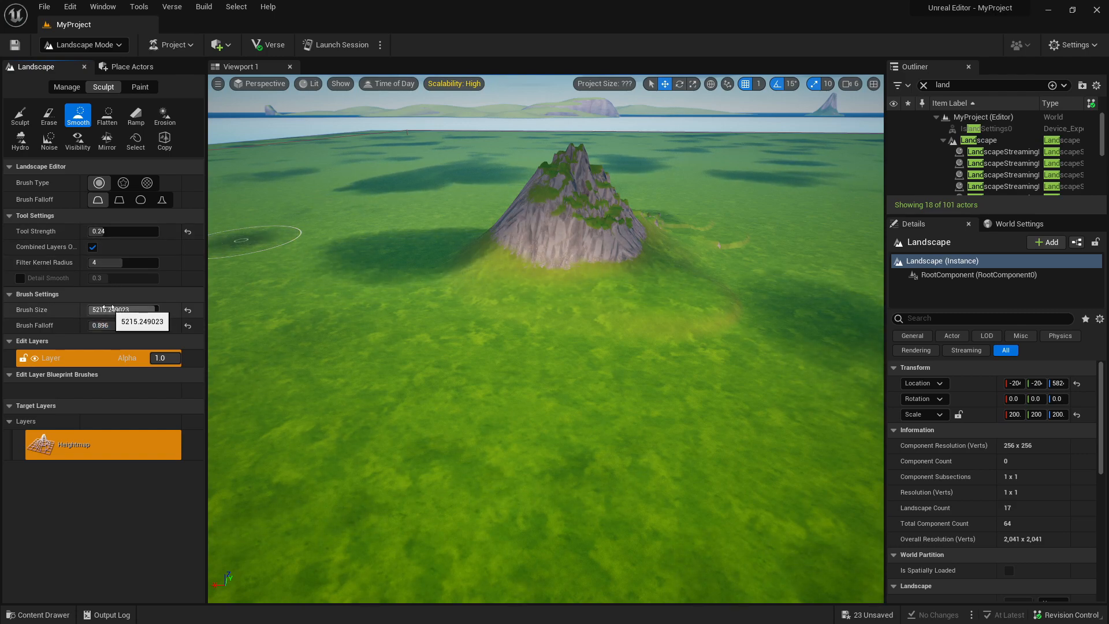
Set the Smooth strength to 0.24, falloff to 0.896 and brush size to about 463, and brush over the stepped ridges around the mountain.
mouse_move(559, 296)
right_down()
mouse_move(577, 266)
mouse_move(613, 269)
mouse_move(572, 323)
mouse_move(520, 314)
right_up()
mouse_move(277, 321)
mouse_down()
mouse_move(404, 324)
mouse_move(463, 392)
mouse_up()
right_drag(462, 393, 416, 369)
mouse_move(439, 393)
mouse_down()
mouse_move(530, 412)
mouse_move(538, 386)
mouse_move(468, 395)
mouse_up()
right_drag(468, 395, 462, 404)
drag(466, 396, 477, 423)
right_drag(476, 423, 433, 451)
drag(477, 423, 598, 434)
mouse_move(597, 434)
right_down()
mouse_move(586, 456)
mouse_move(537, 410)
right_up()
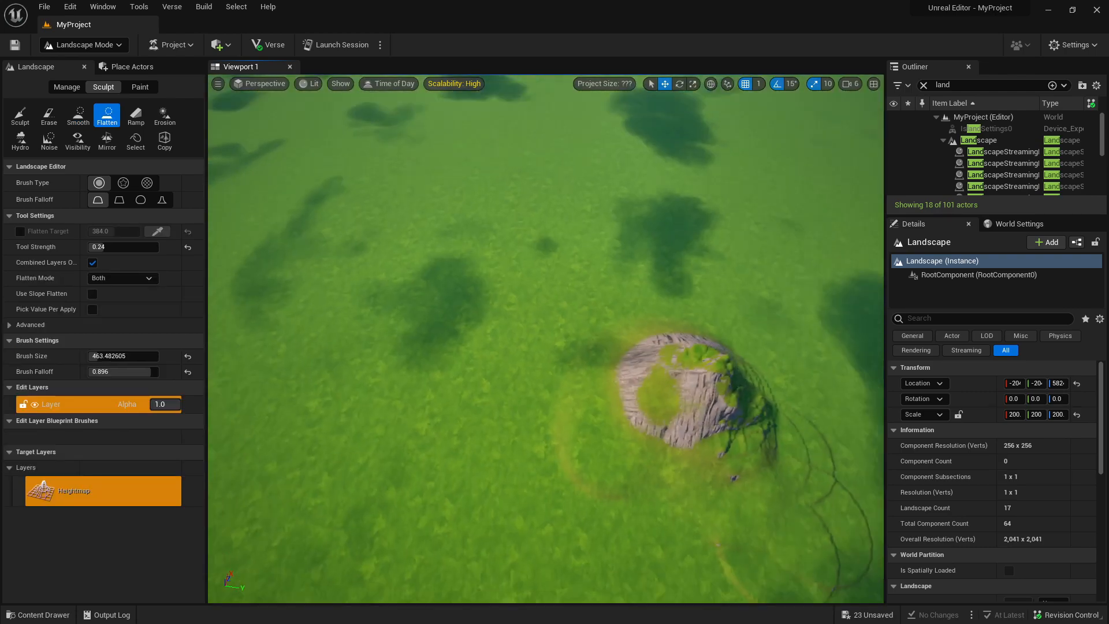
Flatten the mountain into a steep-sided plateau using the Flatten tool with brush size about 4916 and falloff 0.0.
mouse_move(546, 338)
right_down()
mouse_move(456, 341)
mouse_move(439, 329)
mouse_move(379, 215)
mouse_move(411, 167)
mouse_move(471, 154)
right_up()
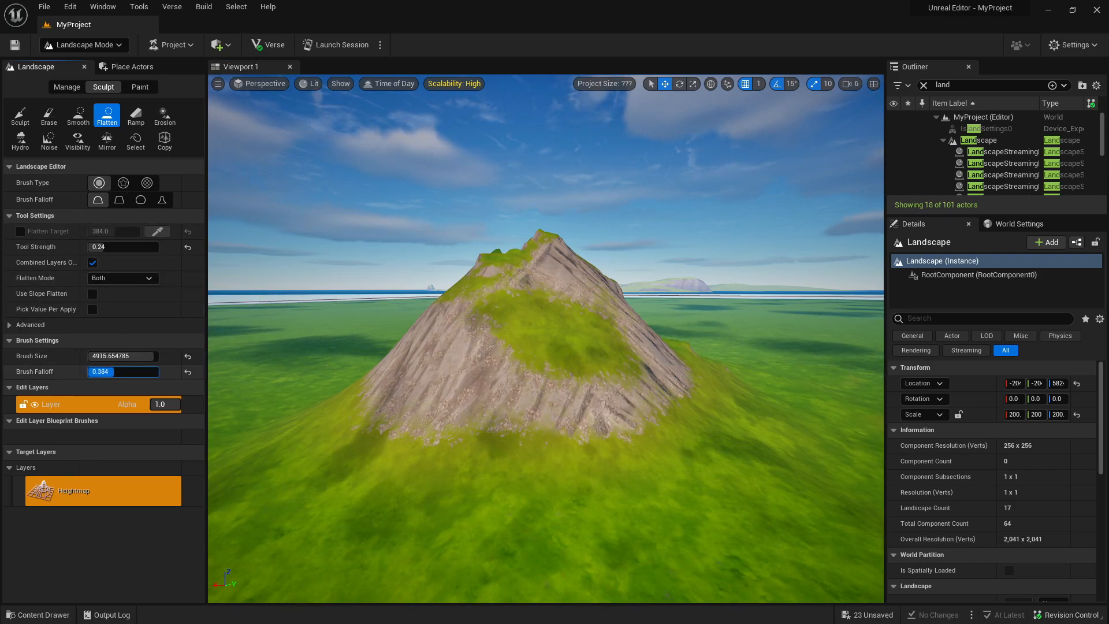
mouse_move(291, 365)
right_down()
mouse_move(341, 462)
mouse_move(324, 445)
right_up()
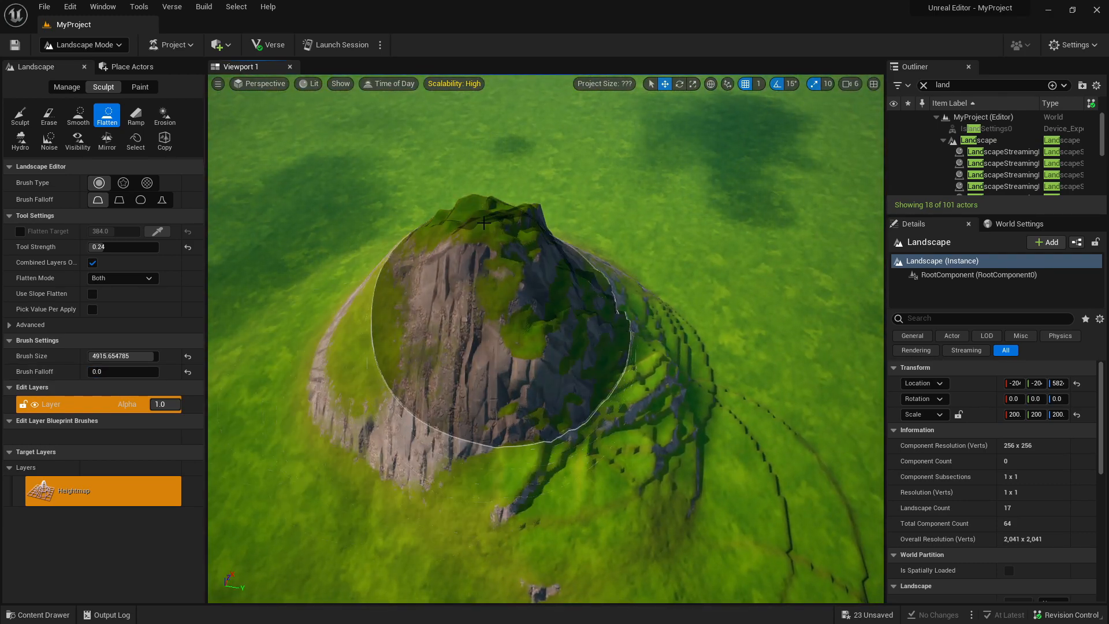
drag(476, 226, 470, 227)
mouse_move(470, 226)
right_down()
mouse_move(448, 194)
mouse_move(450, 173)
right_up()
mouse_move(548, 261)
mouse_down()
mouse_move(370, 322)
mouse_move(367, 434)
mouse_move(591, 358)
mouse_move(601, 253)
mouse_move(517, 231)
mouse_move(329, 305)
mouse_move(398, 424)
mouse_up()
mouse_move(398, 425)
right_down()
mouse_move(387, 421)
mouse_move(425, 393)
mouse_move(427, 370)
right_up()
key(s)
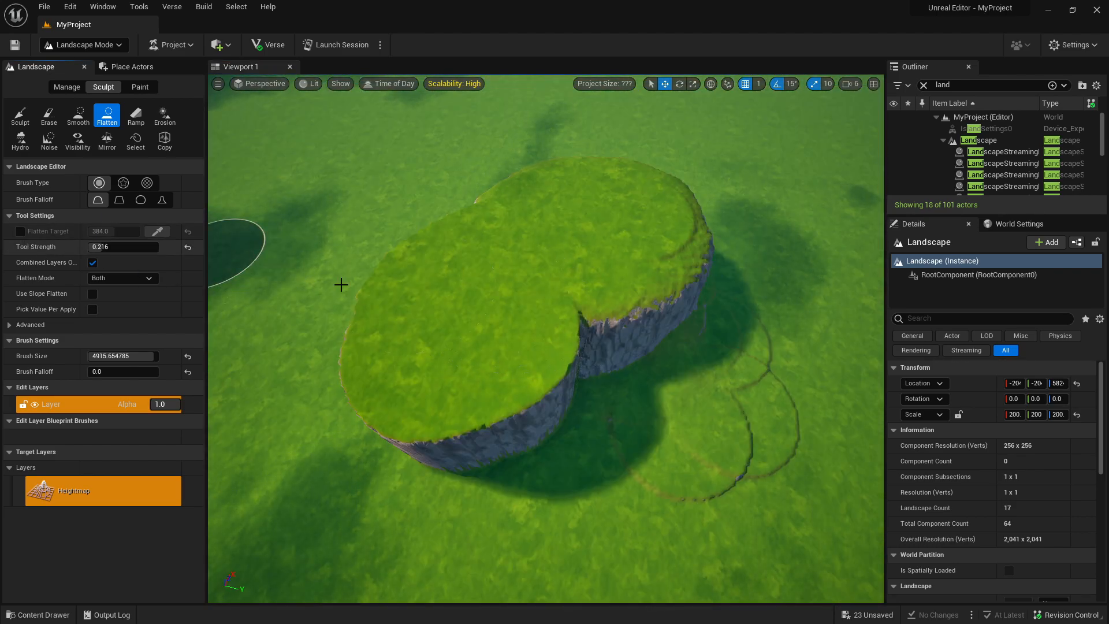
Set the Flatten strength to 1.0 and extend the plateau outward into broad rounded lobes at the same height.
mouse_move(503, 307)
mouse_down()
mouse_move(557, 320)
mouse_move(681, 389)
mouse_up()
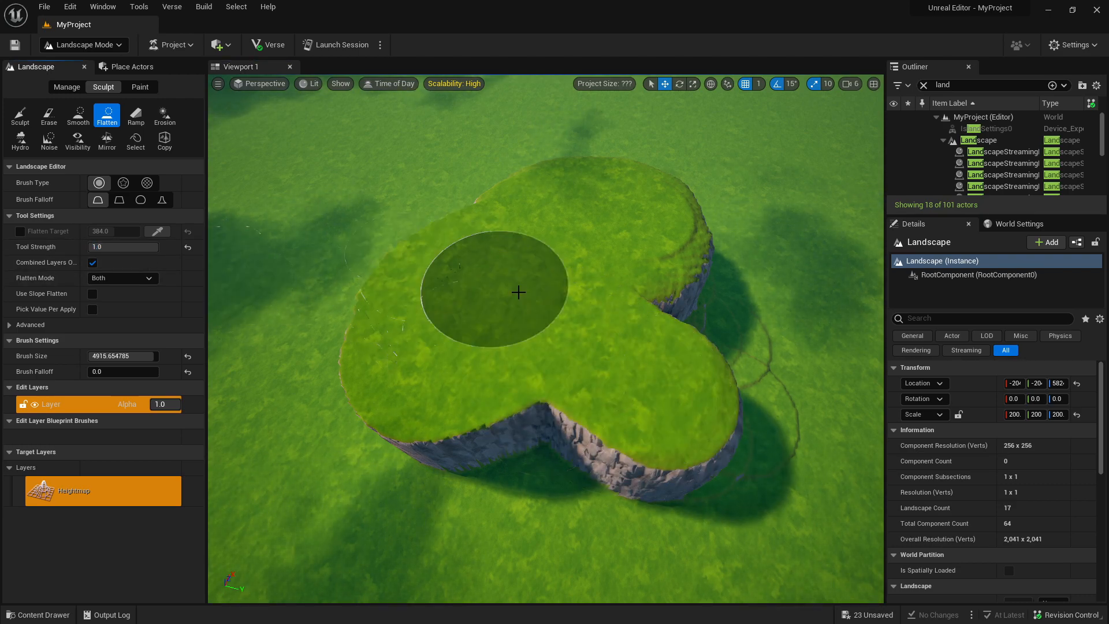
mouse_move(409, 367)
mouse_down()
mouse_move(352, 471)
mouse_move(536, 388)
mouse_move(621, 468)
mouse_up()
right_drag(622, 468, 381, 439)
mouse_move(358, 323)
right_down()
mouse_move(306, 324)
mouse_move(277, 231)
mouse_move(312, 231)
right_up()
mouse_move(450, 315)
right_down()
mouse_move(456, 398)
mouse_move(450, 315)
right_up()
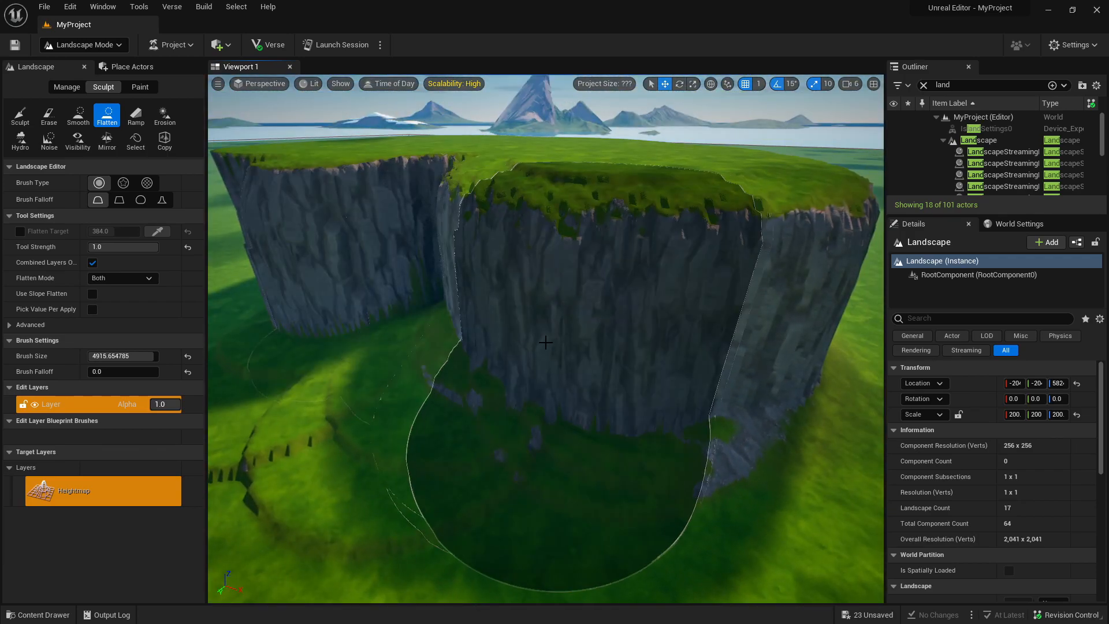
Flatten from the plateau's cliff side to shape wide, steep-sided grassy terraces at different heights.
click(547, 346)
mouse_move(580, 358)
right_down()
mouse_move(569, 358)
mouse_move(601, 353)
mouse_move(593, 367)
right_up()
click(564, 408)
mouse_move(565, 409)
right_down()
mouse_move(497, 384)
mouse_move(613, 393)
right_up()
mouse_move(809, 347)
mouse_down()
mouse_move(820, 370)
mouse_move(688, 358)
mouse_move(515, 275)
mouse_move(612, 328)
mouse_up()
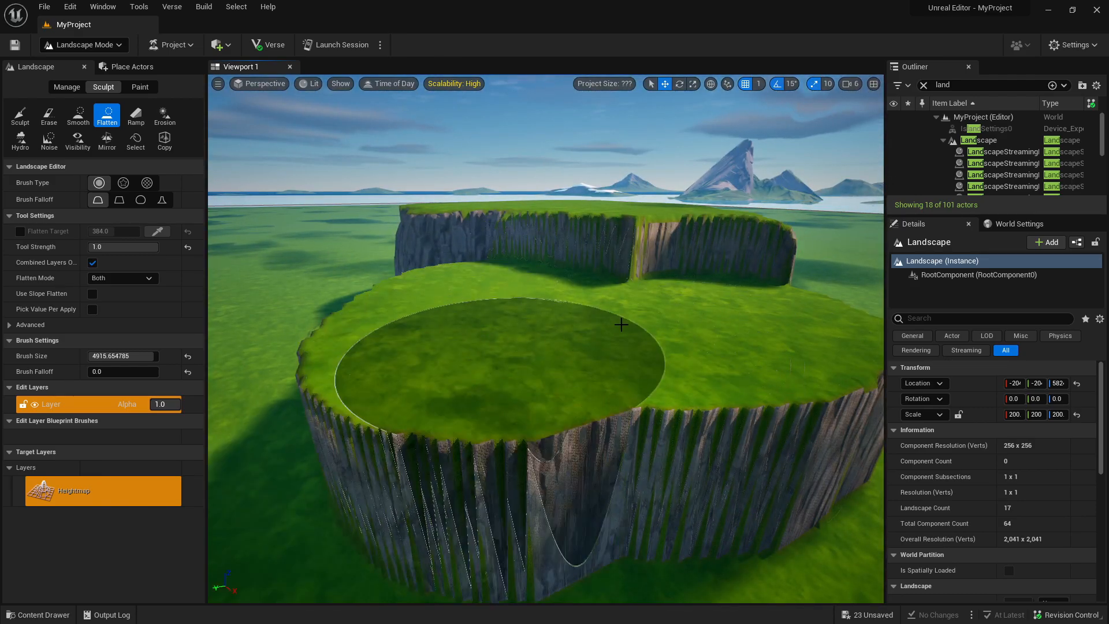
drag(645, 425, 658, 391)
right_drag(659, 391, 604, 399)
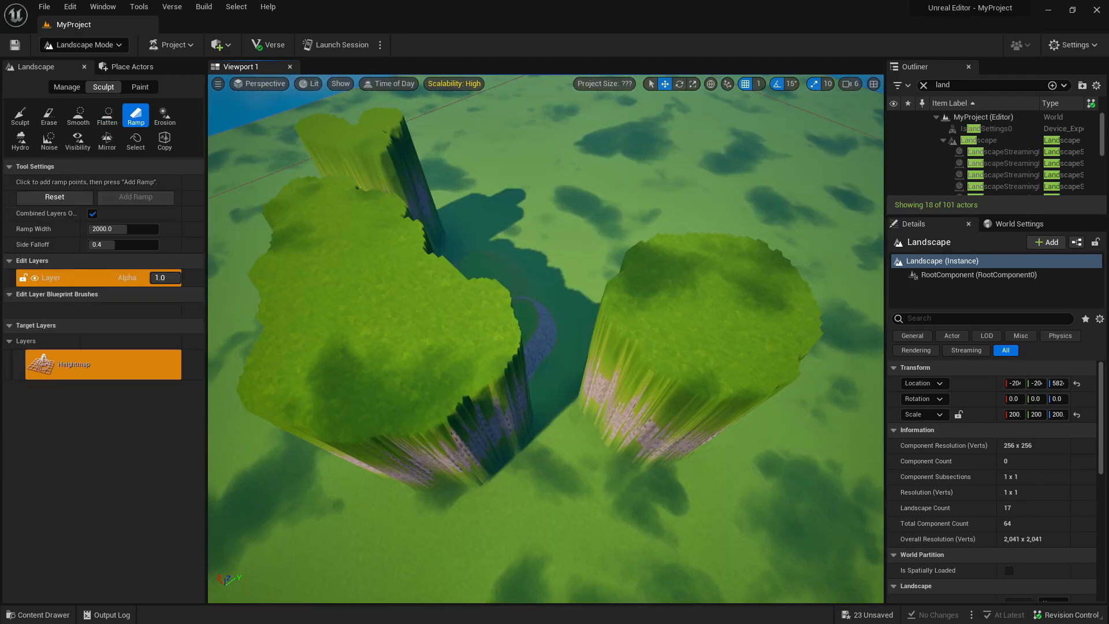
Switch to the Ramp tool and place the first ramp point on the top edge of the round plateau.
right_drag(546, 339, 413, 315)
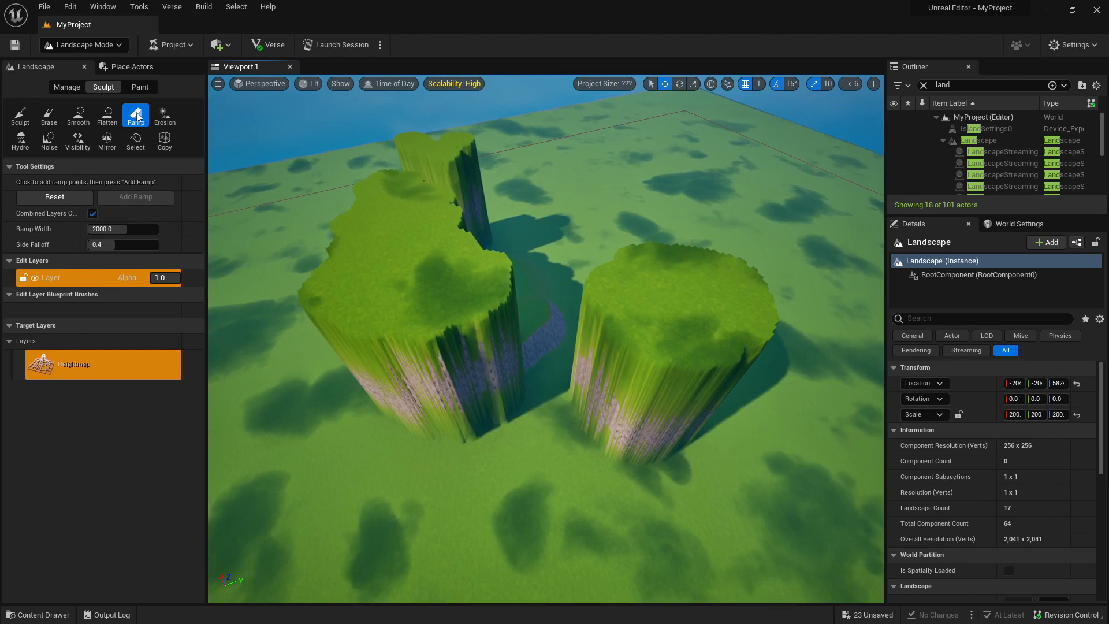
key(w)
right_drag(546, 338, 575, 340)
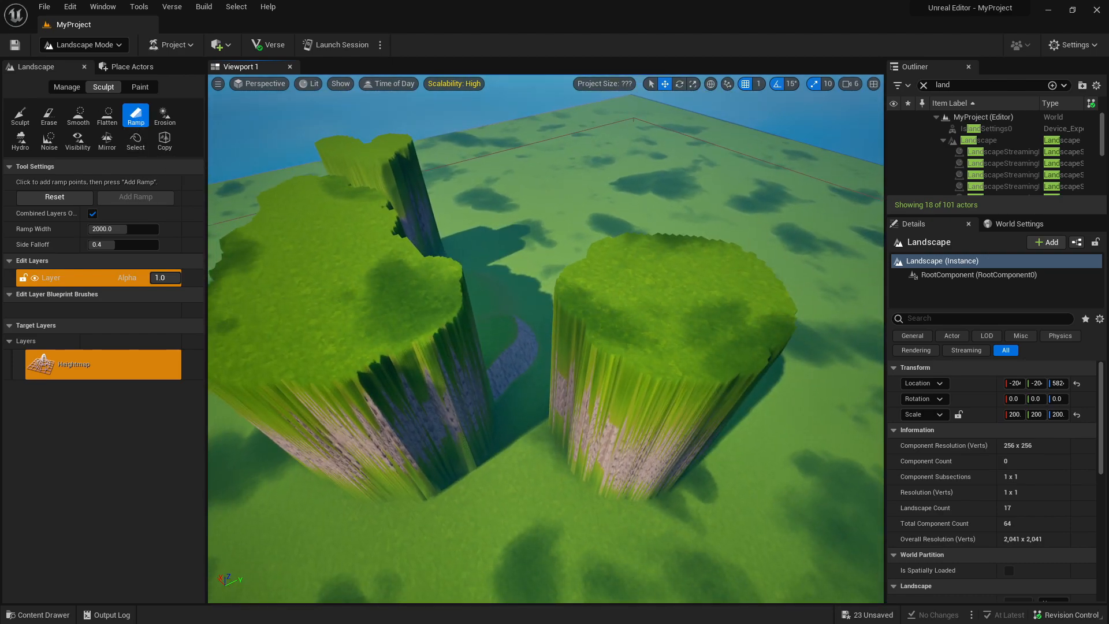
key(d)
right_drag(604, 313, 508, 289)
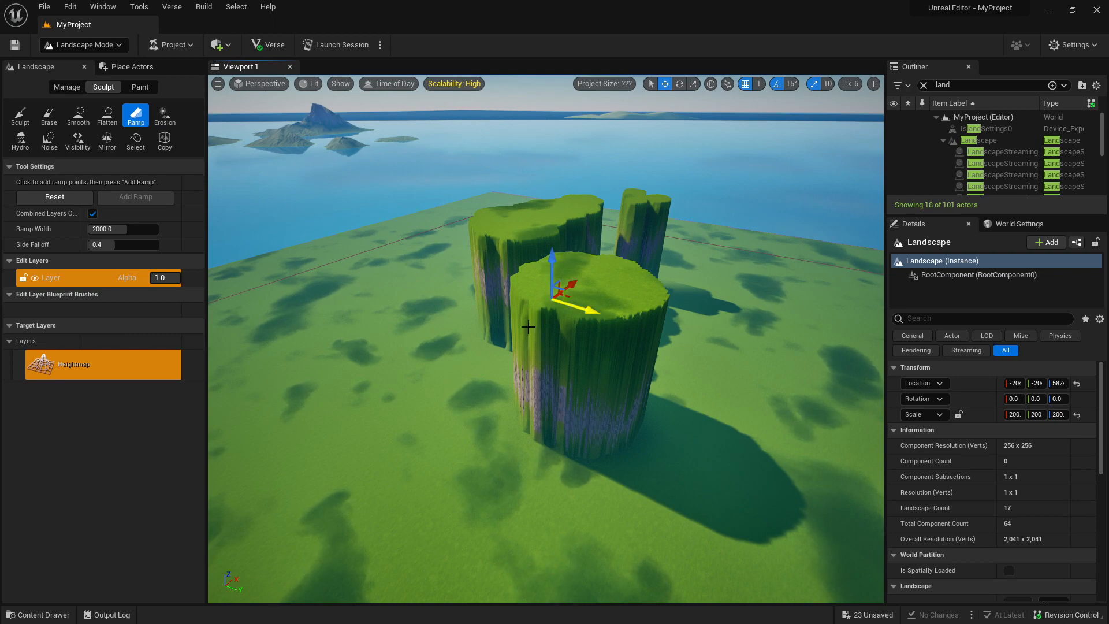
Place the second ramp point on the flat ground well in front of the round plateau.
right_drag(524, 404, 508, 358)
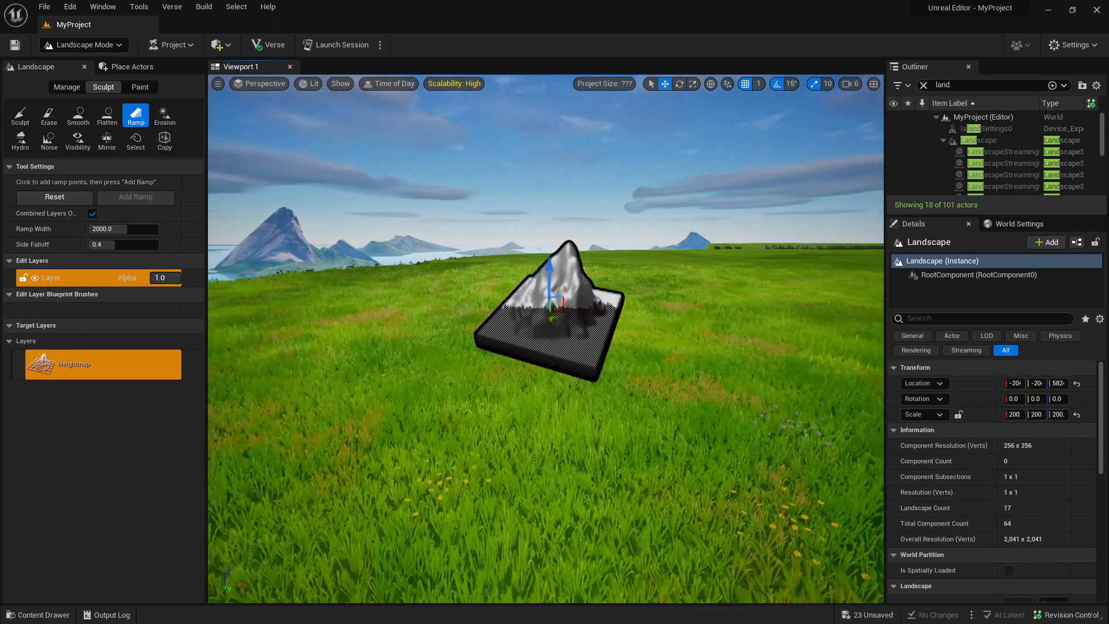
key(s)
right_drag(505, 398, 491, 457)
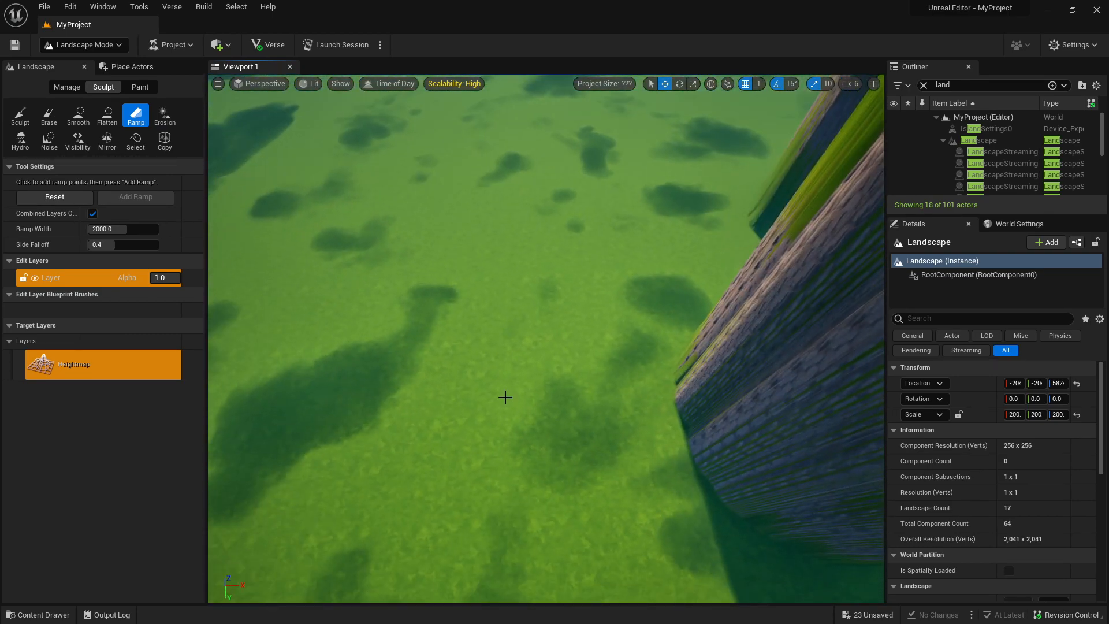
key(a)
right_drag(460, 403, 598, 381)
key(d)
key(s)
key(a)
key(d)
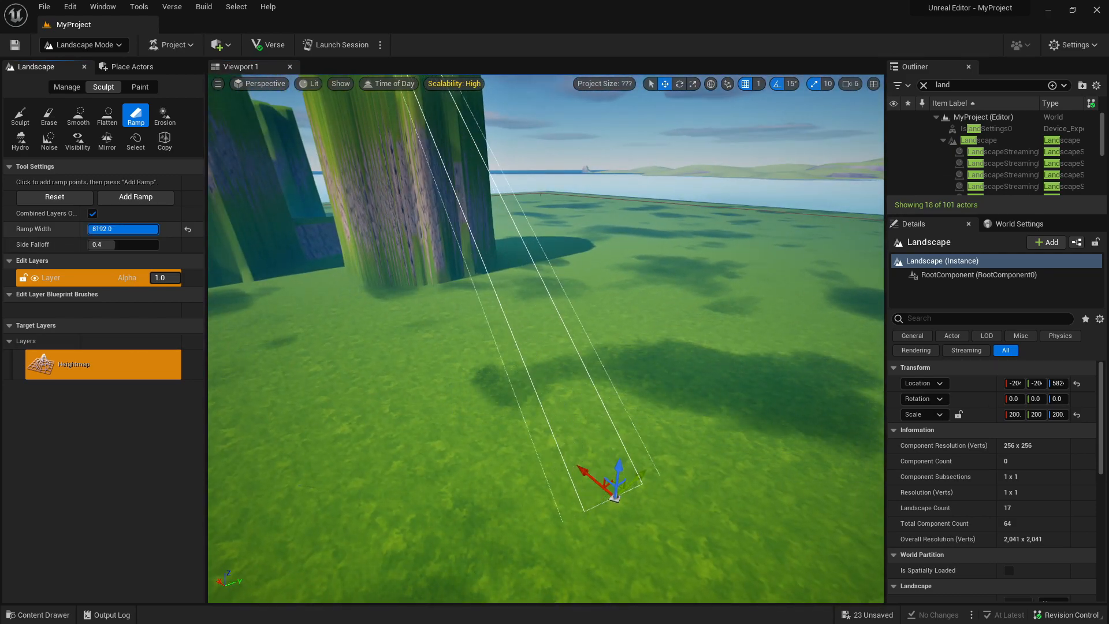
Set the ramp width to 8192 and side falloff to 0.592, and add the ramp from the ground to the plateau top.
text(8192)
key(Return)
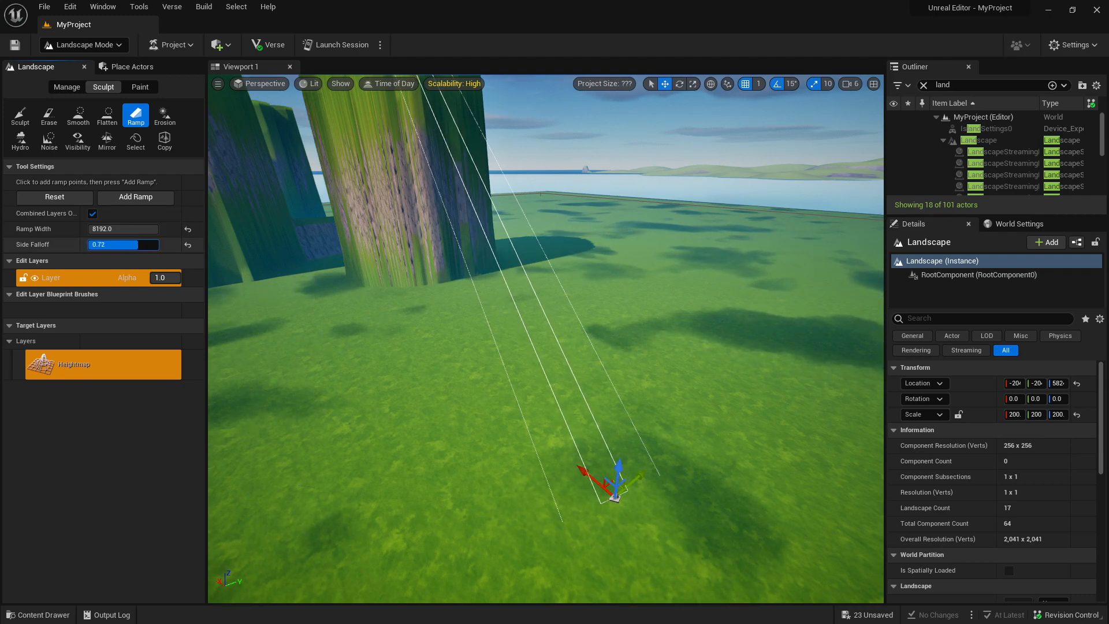
right_drag(416, 300, 324, 214)
mouse_move(391, 284)
right_down()
mouse_move(399, 346)
mouse_move(391, 285)
right_up()
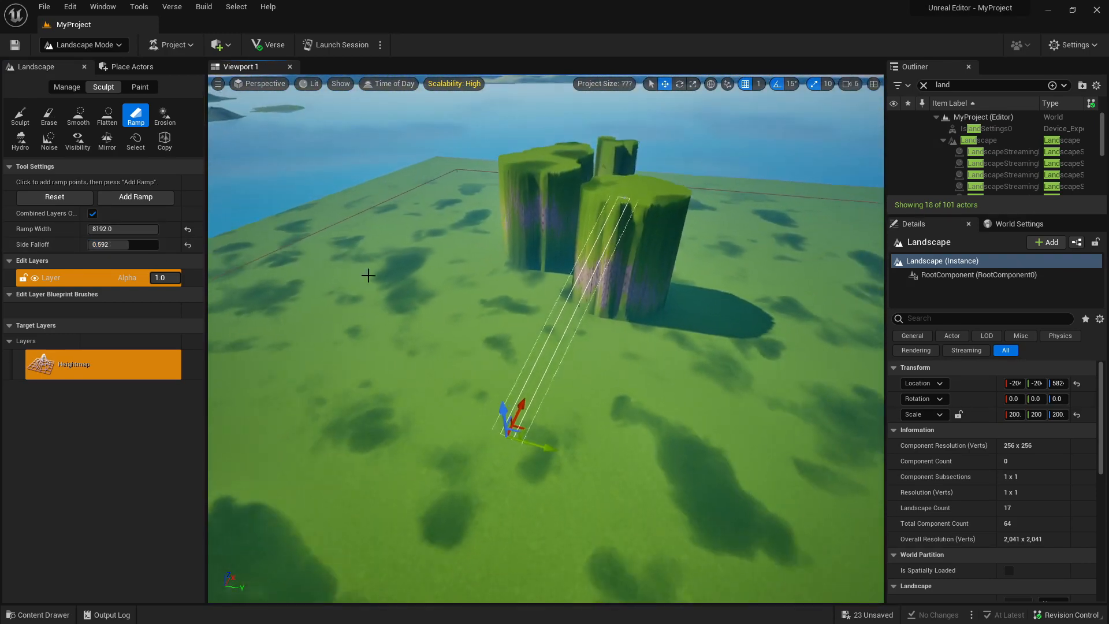
right_drag(513, 327, 548, 362)
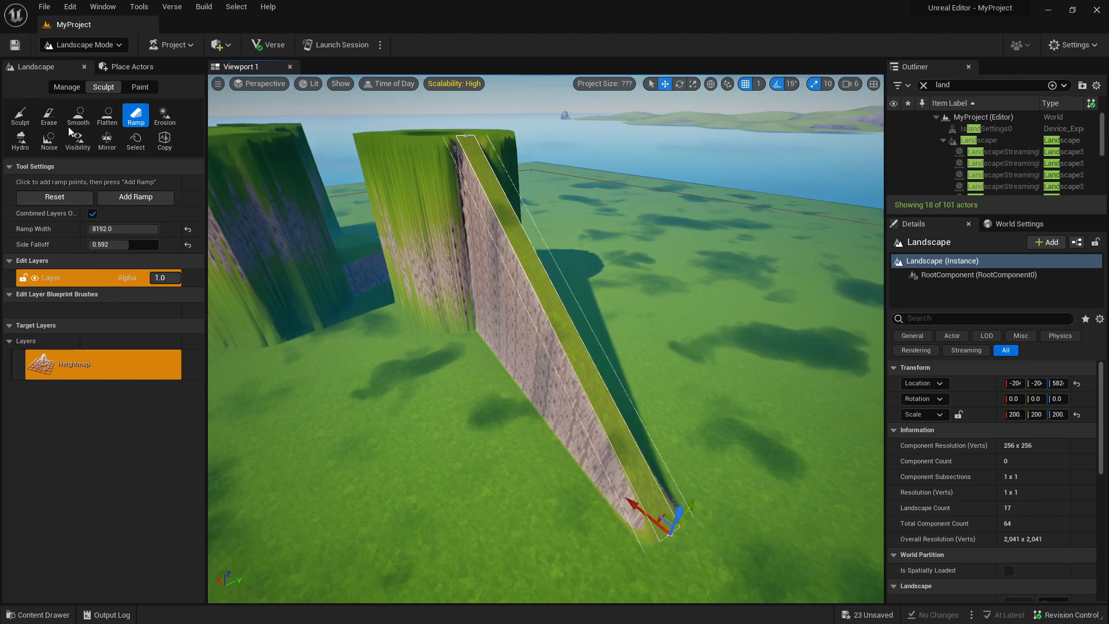
Build up terraced mounds along the ramp's side and edge with the Sculpt tool at strength 1.0.
click(19, 118)
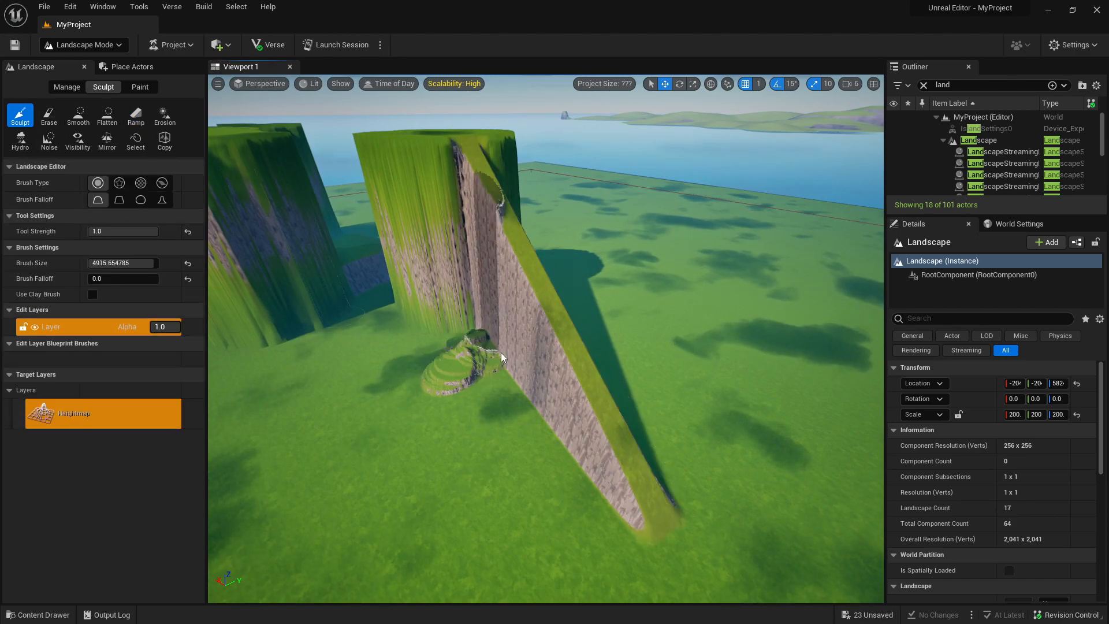
mouse_move(508, 376)
right_down()
mouse_move(486, 358)
mouse_move(508, 370)
mouse_move(406, 440)
right_up()
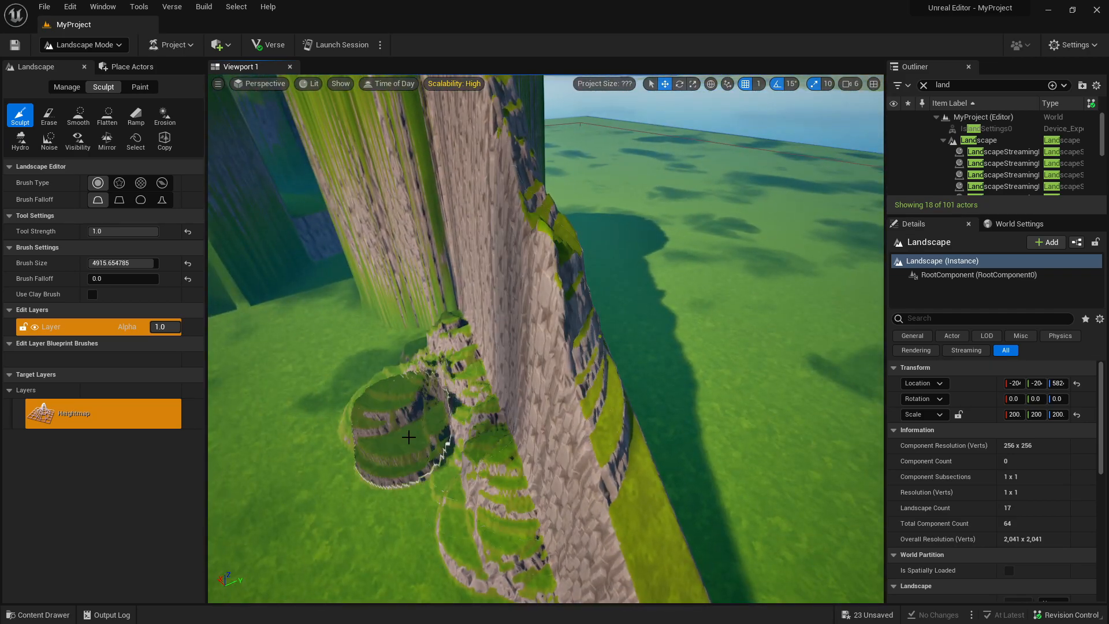
right_drag(437, 404, 352, 399)
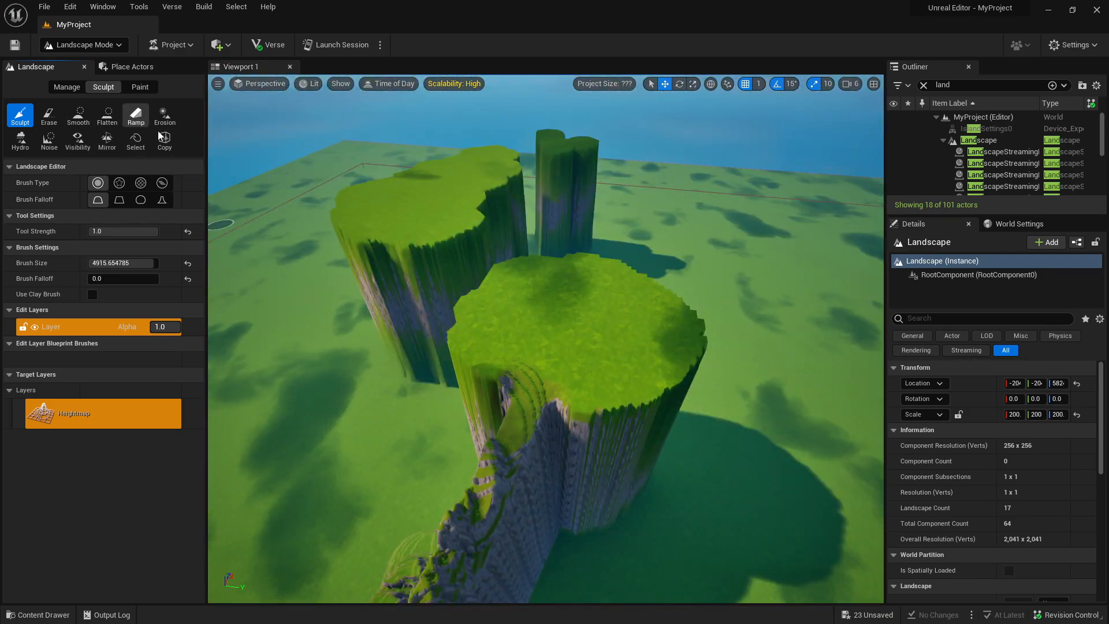
Place ramp points on the facing edges of the two large plateaus and add a ramp bridging the gap.
click(136, 115)
right_drag(439, 347, 442, 387)
right_drag(480, 298, 491, 309)
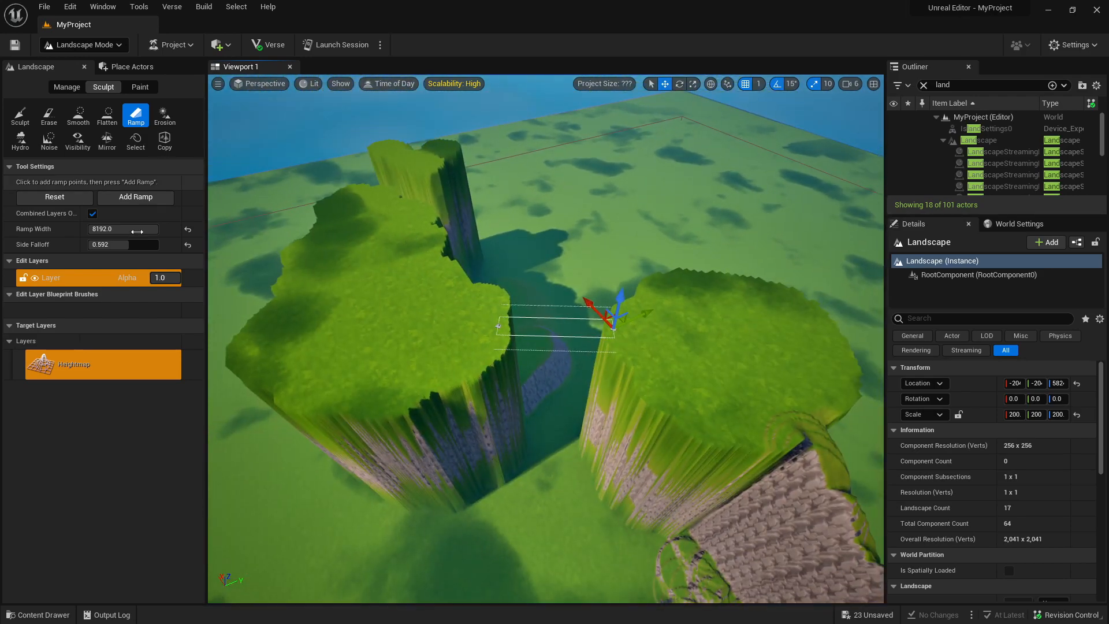
click(136, 198)
Cut a tall opening through the wall beneath the bridge using the Visibility tool with brush size about 1253.
right_drag(369, 278, 461, 327)
right_drag(524, 435, 524, 457)
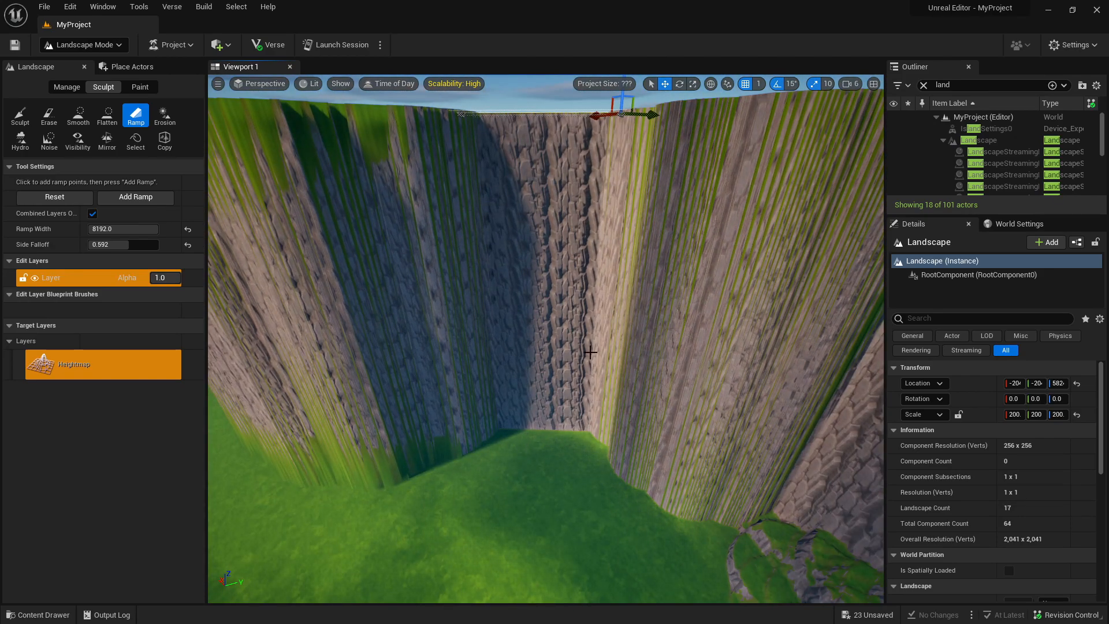
click(77, 139)
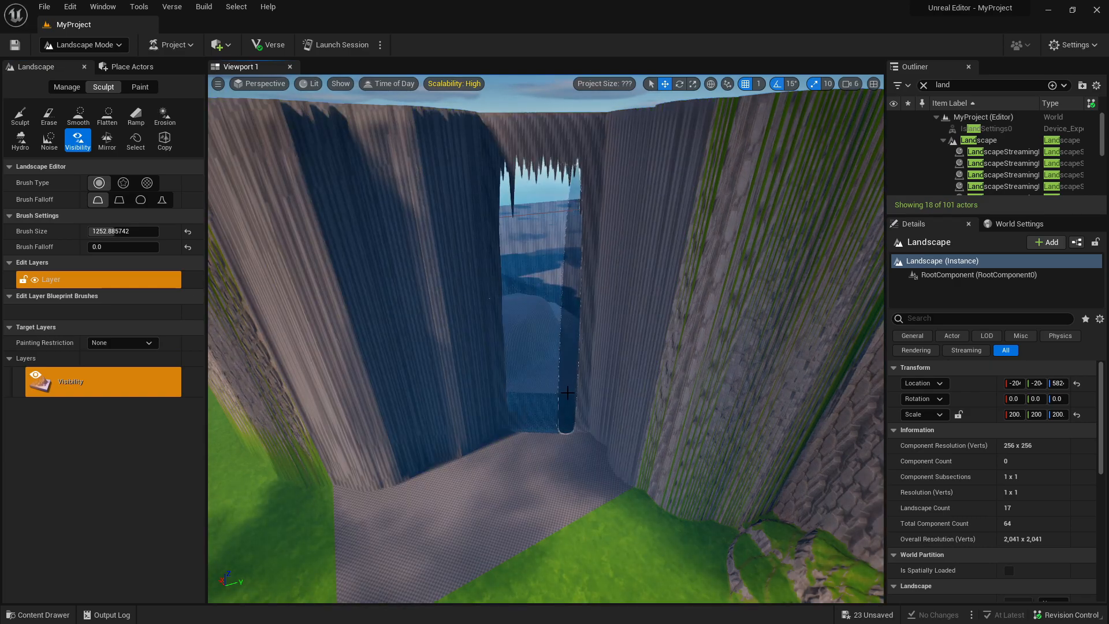
key(w)
right_drag(569, 437, 849, 398)
key(s)
right_drag(560, 418, 561, 500)
key(a)
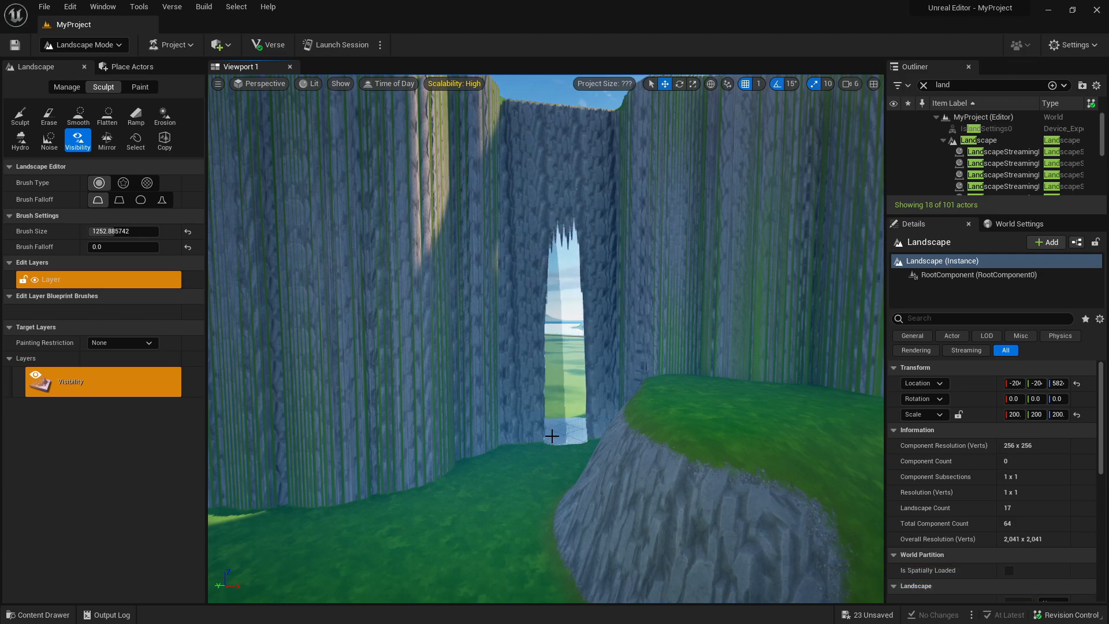
key(w)
right_drag(563, 358, 578, 416)
Erode patches of open ground with the Erosion tool at strength 1.0 using noise modes Lower and Raise, and set the mode to Both.
click(165, 116)
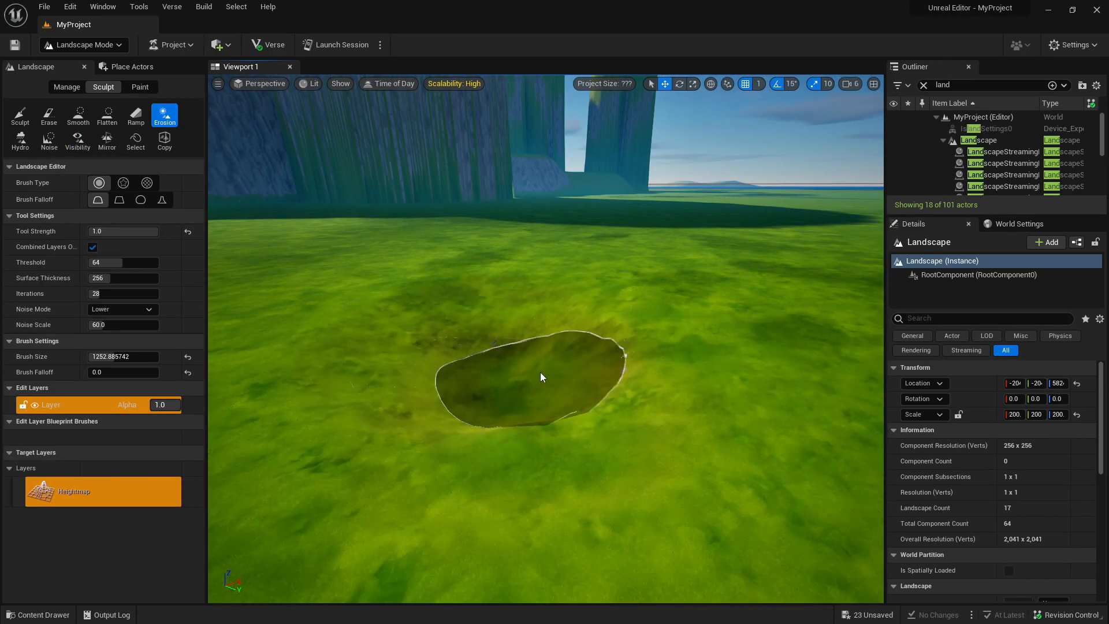
right_drag(546, 372, 539, 395)
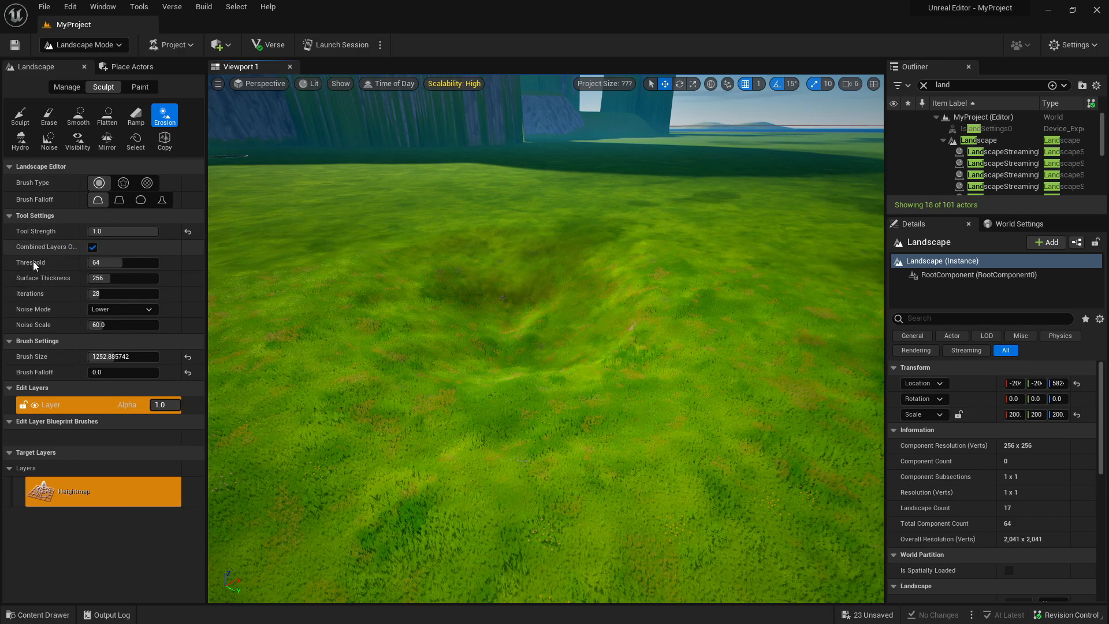
click(121, 309)
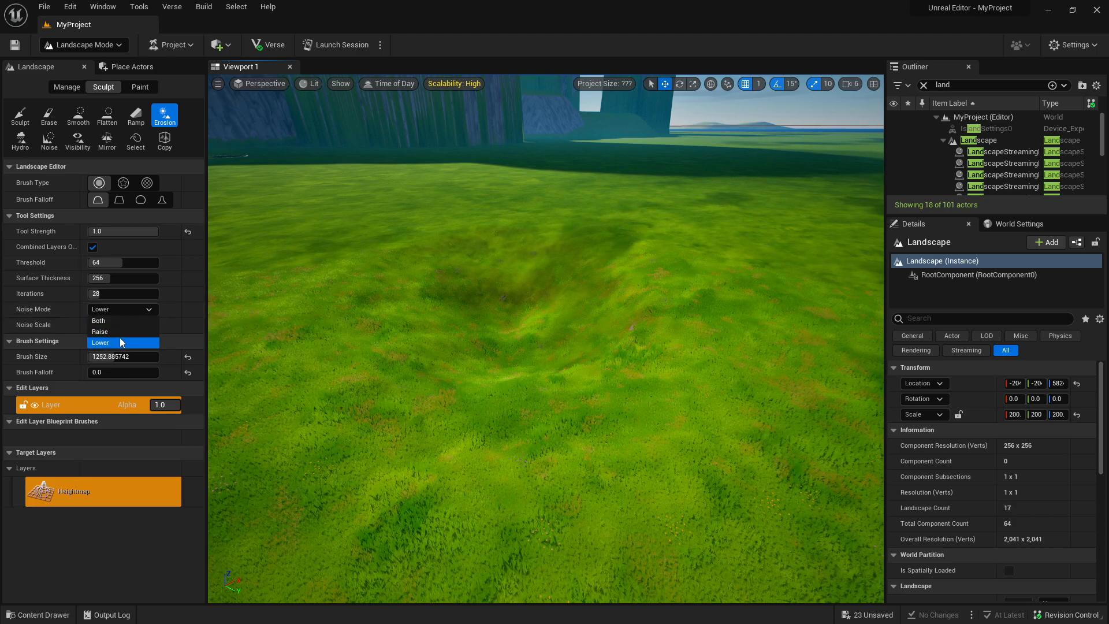
click(117, 331)
mouse_move(343, 309)
mouse_down()
mouse_move(316, 299)
mouse_move(372, 339)
mouse_move(310, 287)
mouse_move(344, 342)
mouse_move(308, 277)
mouse_move(321, 334)
mouse_up()
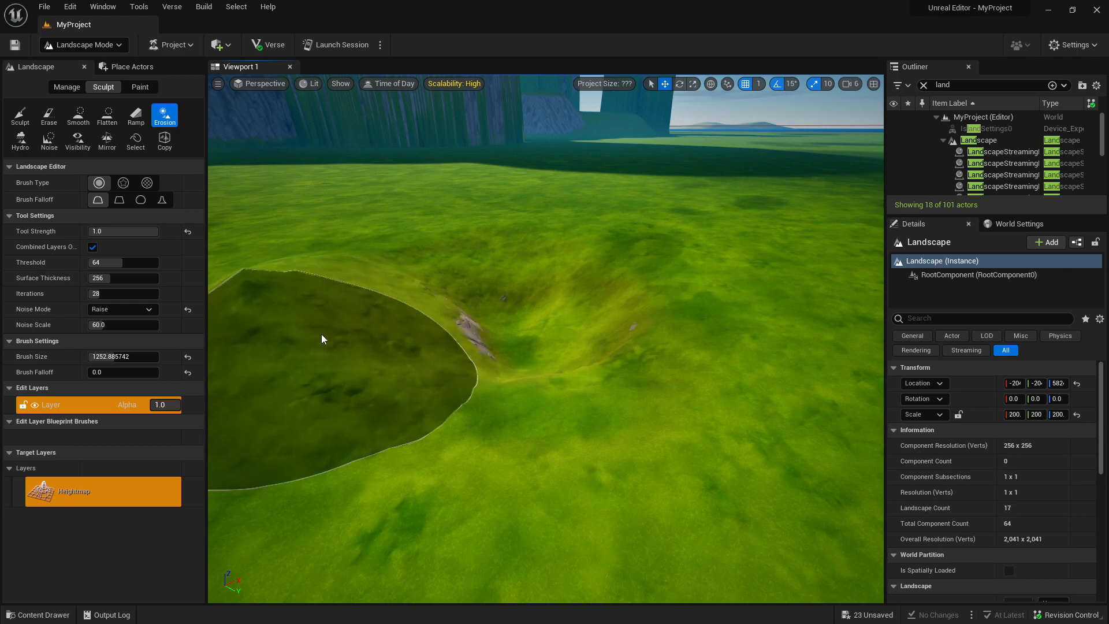
click(112, 311)
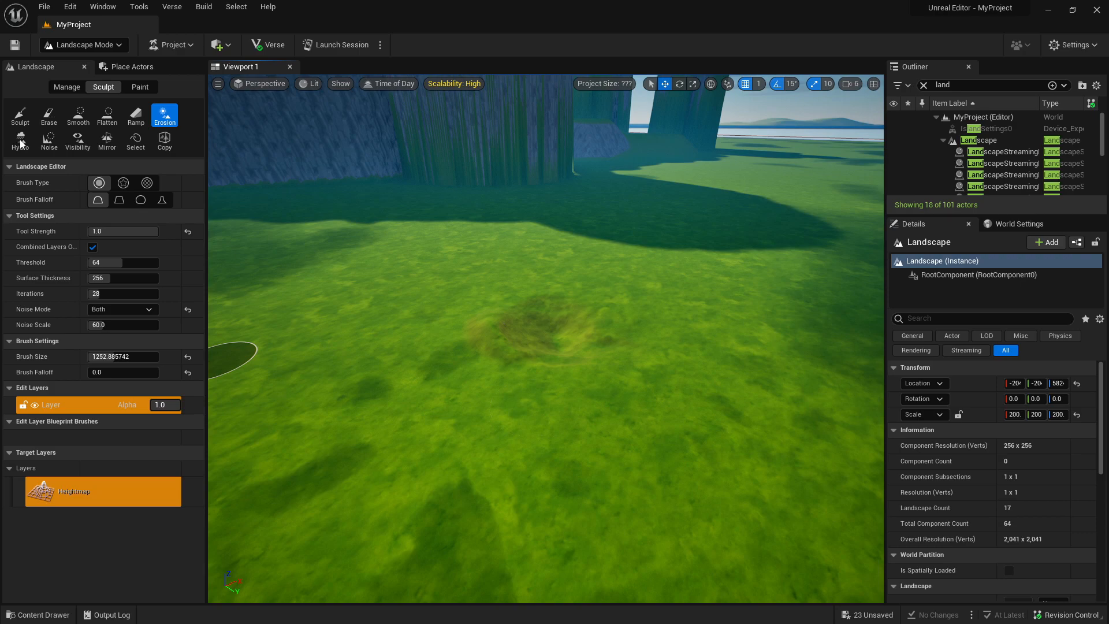
Carve small pits into the open ground with the Hydro erosion tool at strength 1.0 and rain amount 128.
click(21, 140)
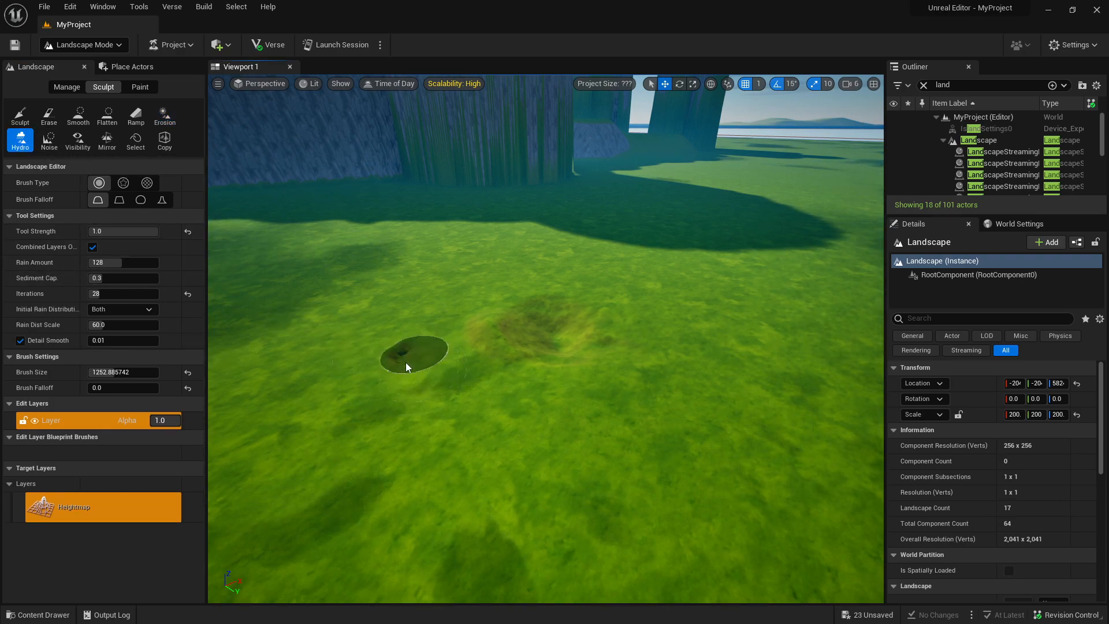
mouse_move(418, 357)
right_down()
mouse_move(399, 358)
mouse_move(385, 385)
mouse_move(379, 321)
mouse_move(520, 376)
mouse_move(514, 330)
mouse_move(479, 404)
mouse_move(382, 366)
mouse_move(398, 433)
mouse_move(531, 350)
right_up()
key(w)
key(s)
key(a)
key(s)
key(w)
key(s)
key(w)
key(s)
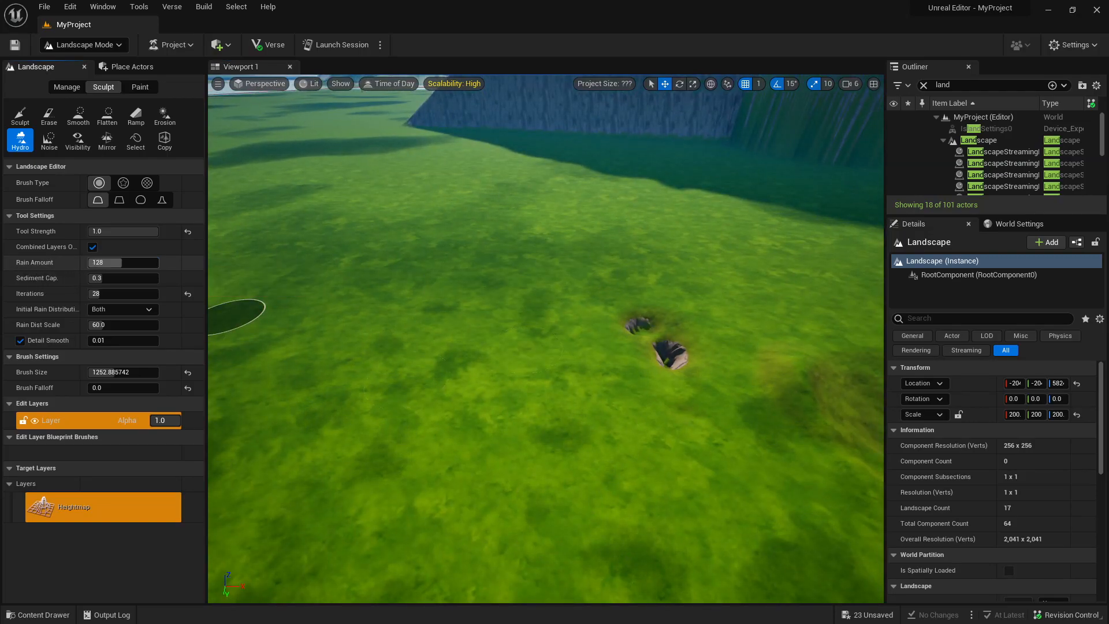
Set the Hydro erosion rain amount to 256 and erode another spot beside the pits.
drag(139, 262, 159, 263)
click(415, 360)
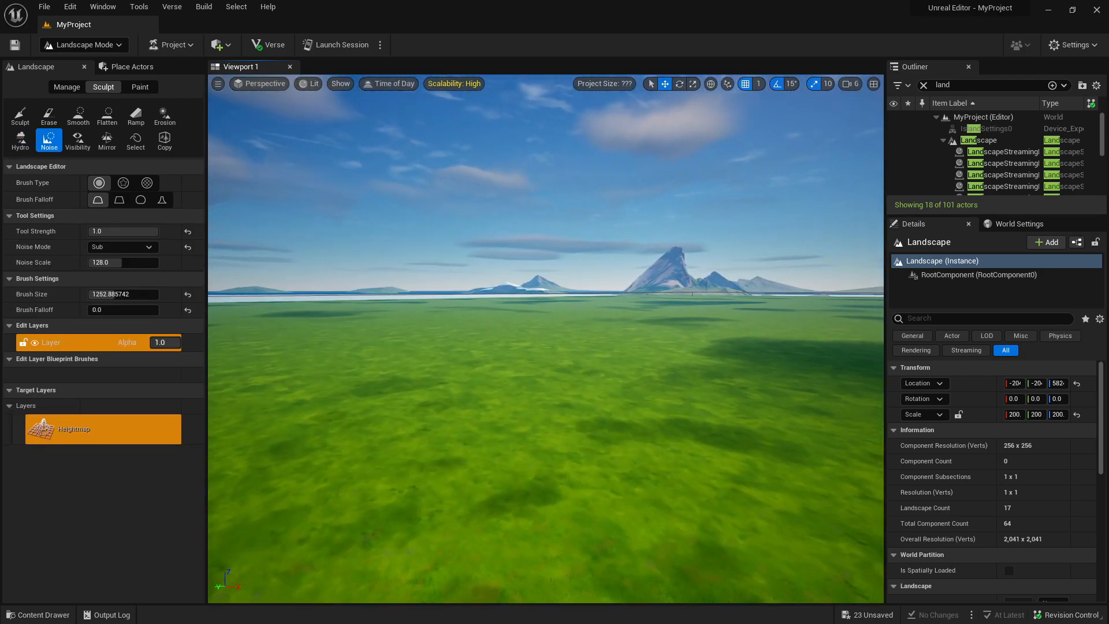
right_drag(545, 338, 555, 415)
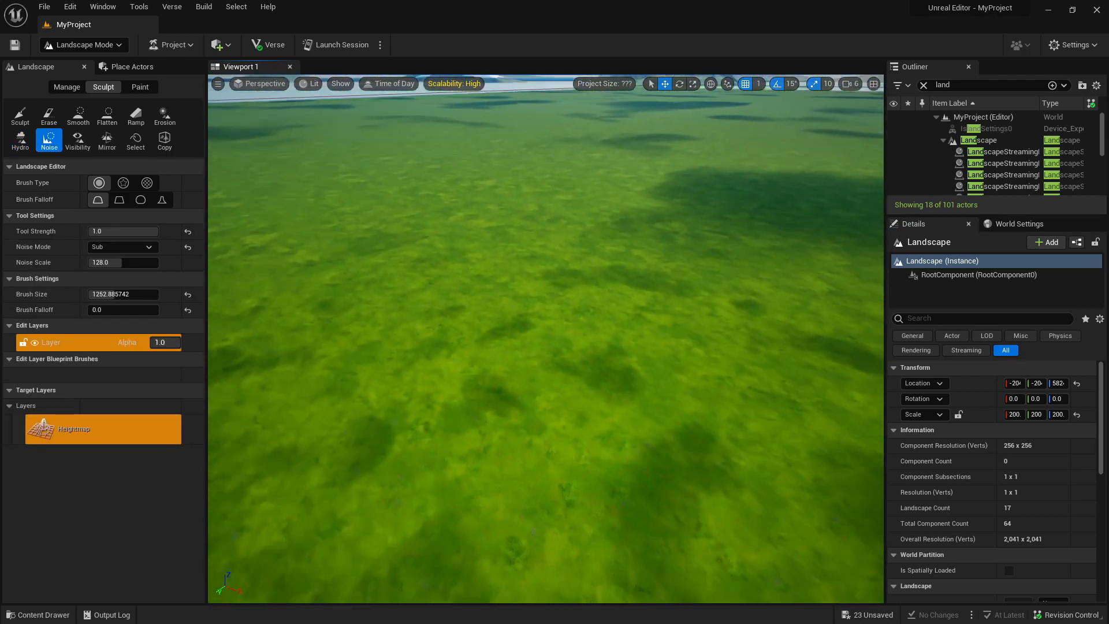
Roughen a patch of open ground using the Noise tool in Add mode at strength 1.0, and set the noise mode back to Sub.
right_drag(413, 255, 370, 223)
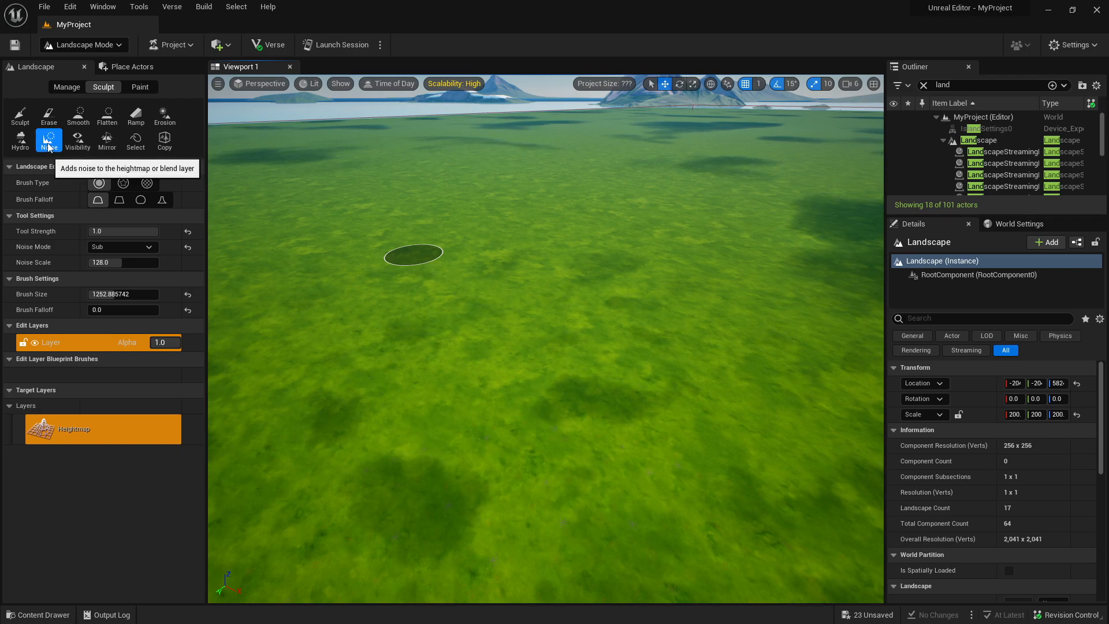
click(130, 248)
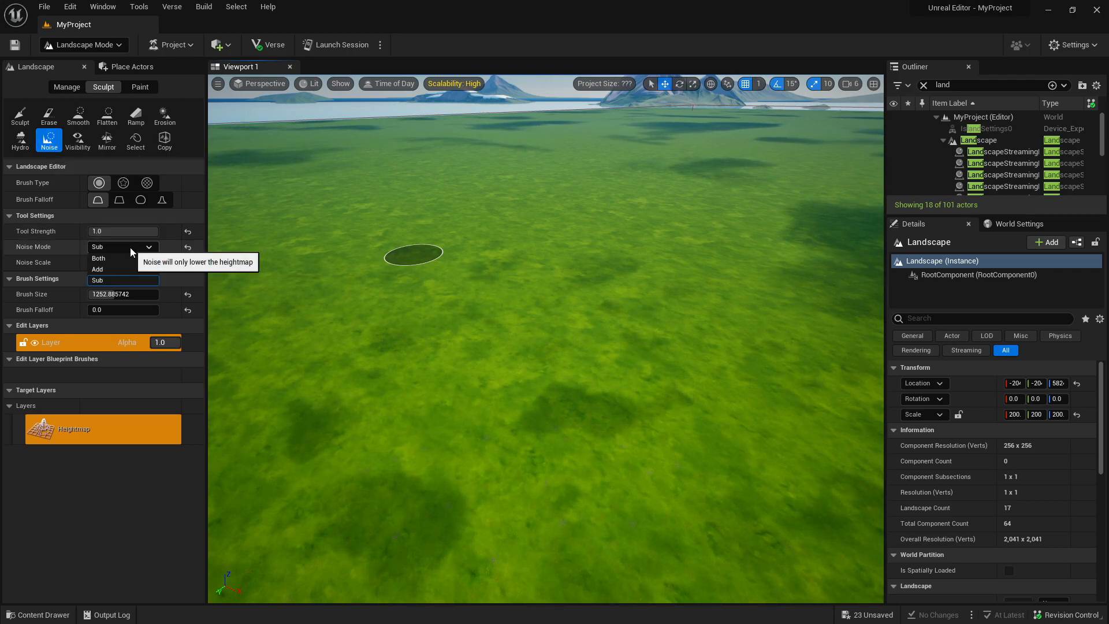
click(135, 269)
mouse_move(447, 306)
mouse_down()
mouse_move(462, 347)
mouse_move(471, 301)
mouse_up()
click(119, 247)
click(119, 281)
click(78, 139)
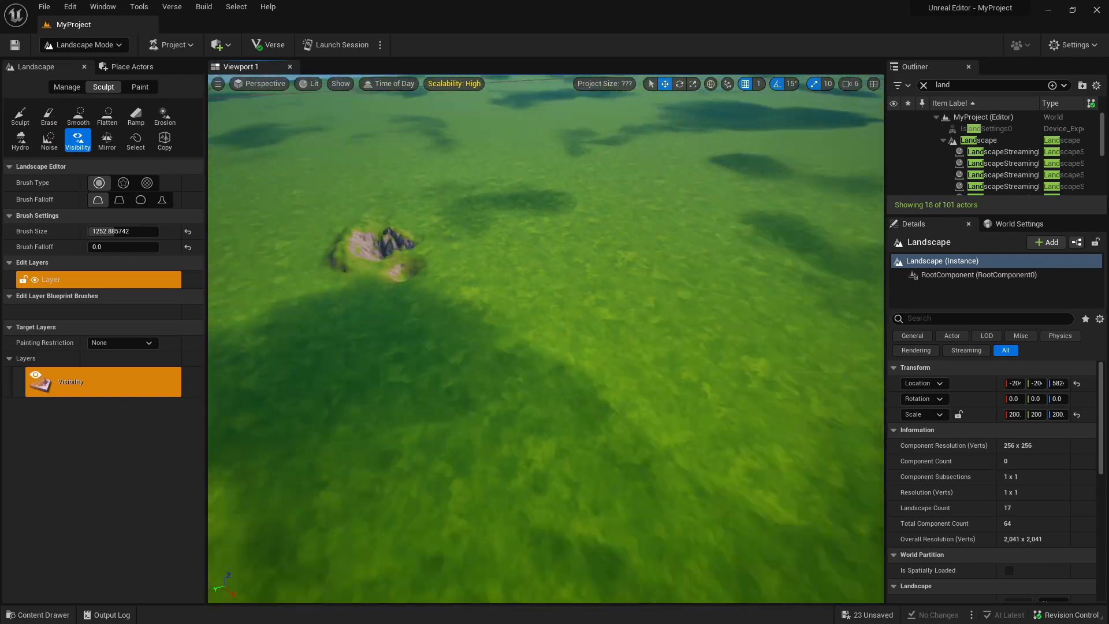
right_drag(546, 339, 693, 295)
mouse_move(364, 272)
right_down()
mouse_move(278, 269)
mouse_move(364, 272)
right_up()
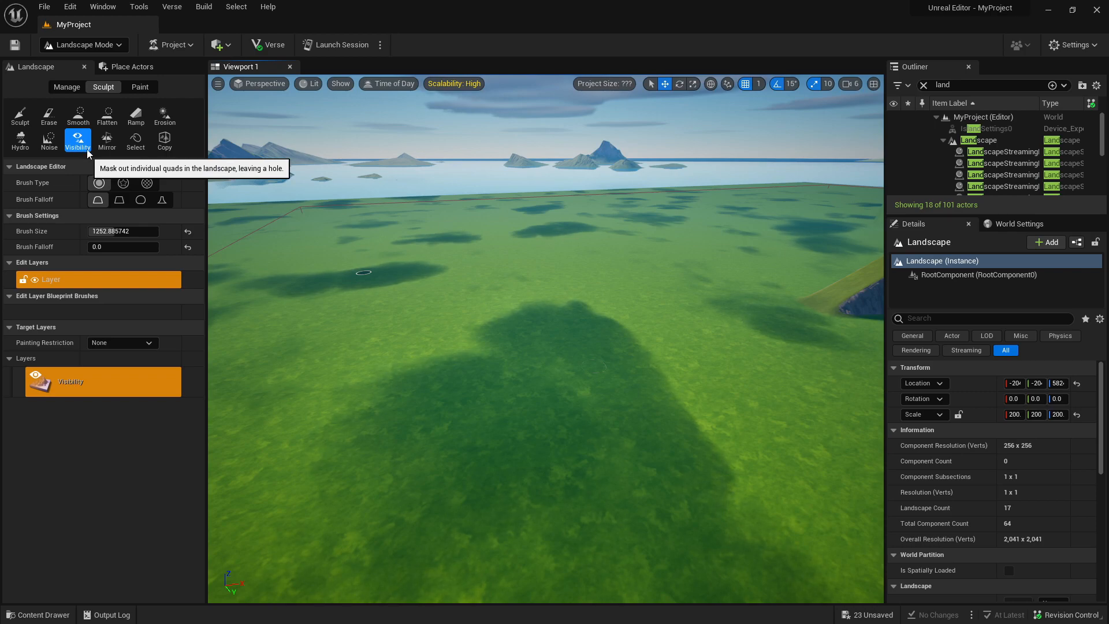
Start the Mirror tool, expand its mirror point coordinates and set the operation to +Y to -Y.
click(107, 140)
right_drag(459, 236, 462, 209)
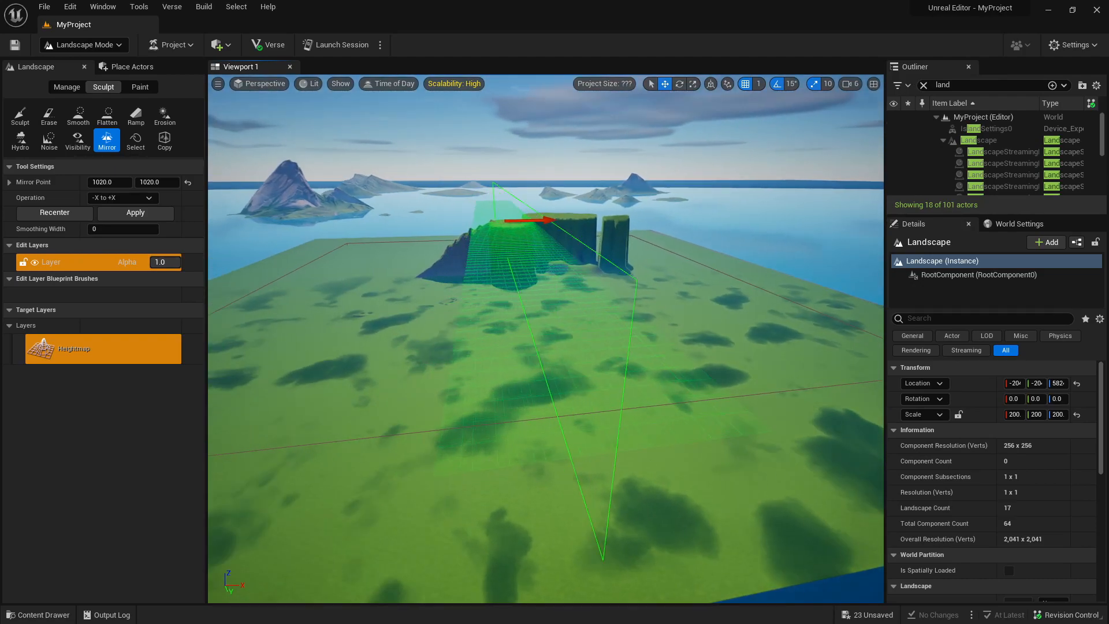
click(39, 182)
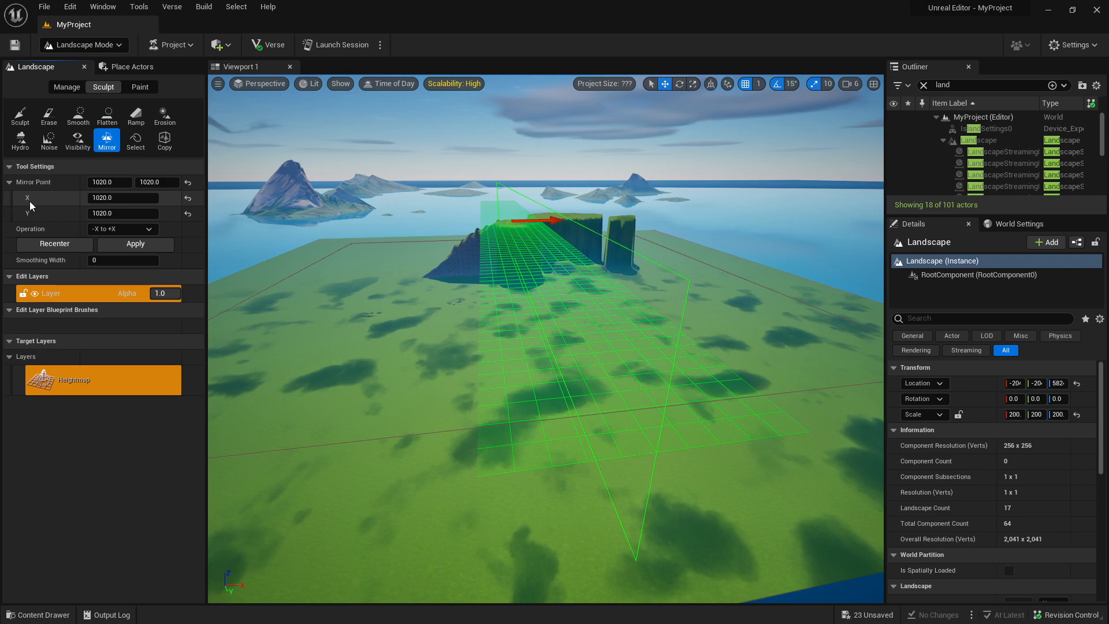
click(113, 231)
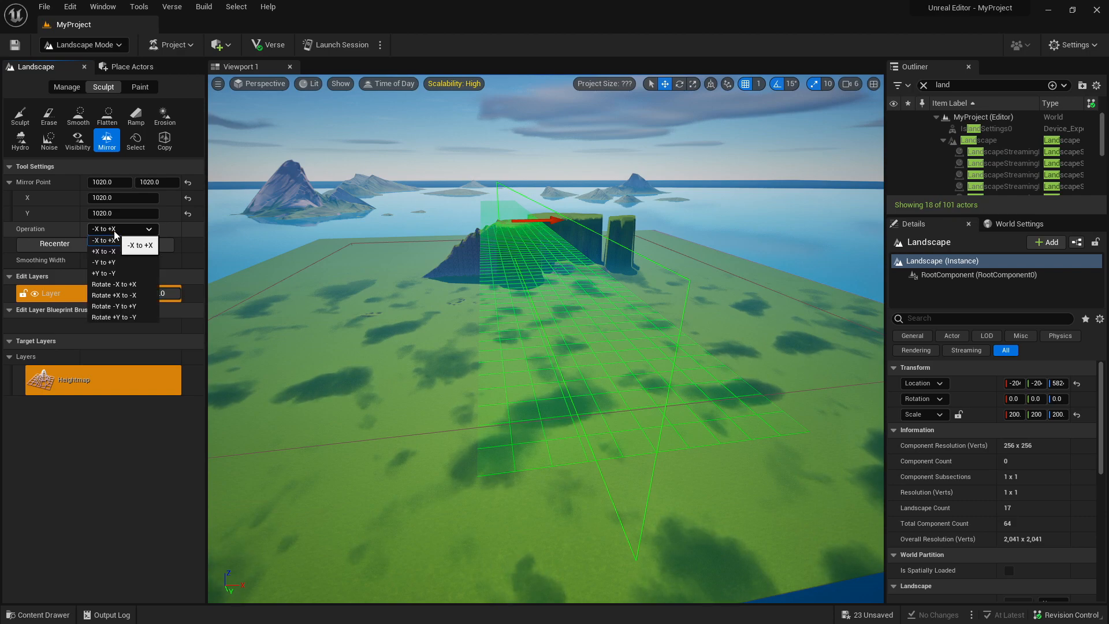
click(129, 274)
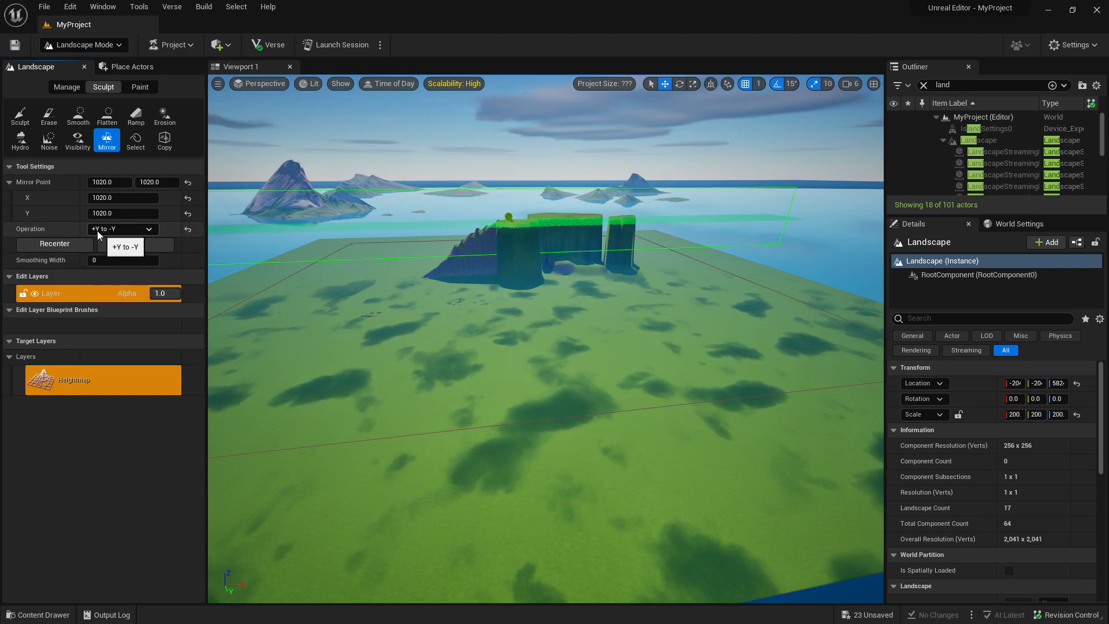
Apply the +Y to -Y mirror to the landscape at mirror point 1020, 1020 and view the terrain.
key(w)
right_drag(423, 310, 631, 298)
key(a)
key(s)
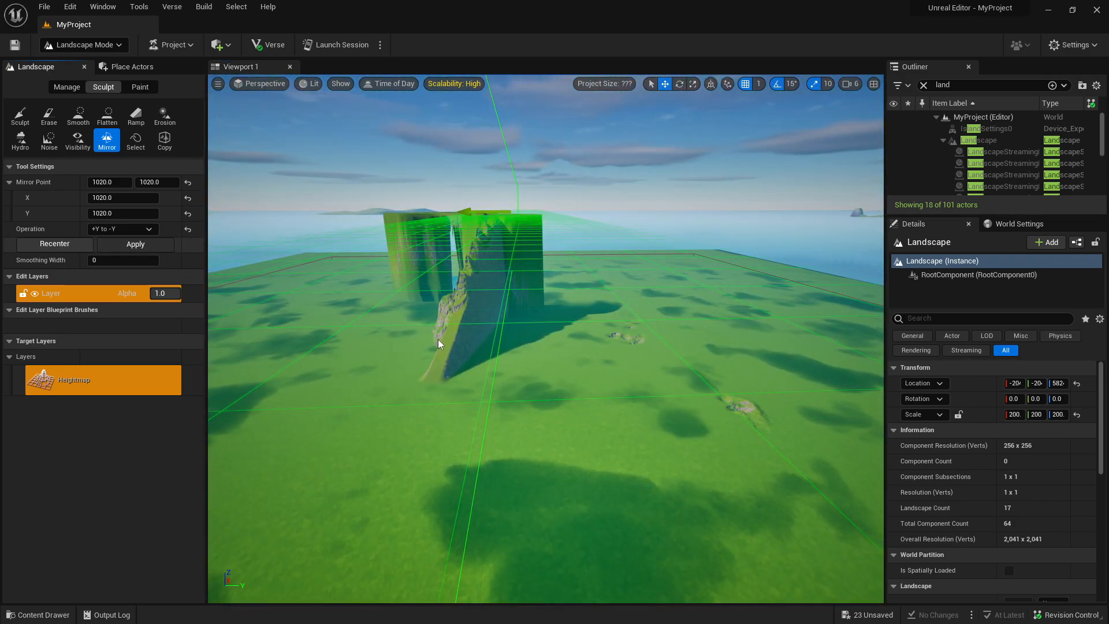
click(136, 245)
key(w)
mouse_move(487, 327)
right_down()
mouse_move(509, 310)
mouse_move(512, 399)
mouse_move(505, 312)
mouse_move(508, 381)
mouse_move(507, 324)
right_up()
key(a)
key(s)
key(w)
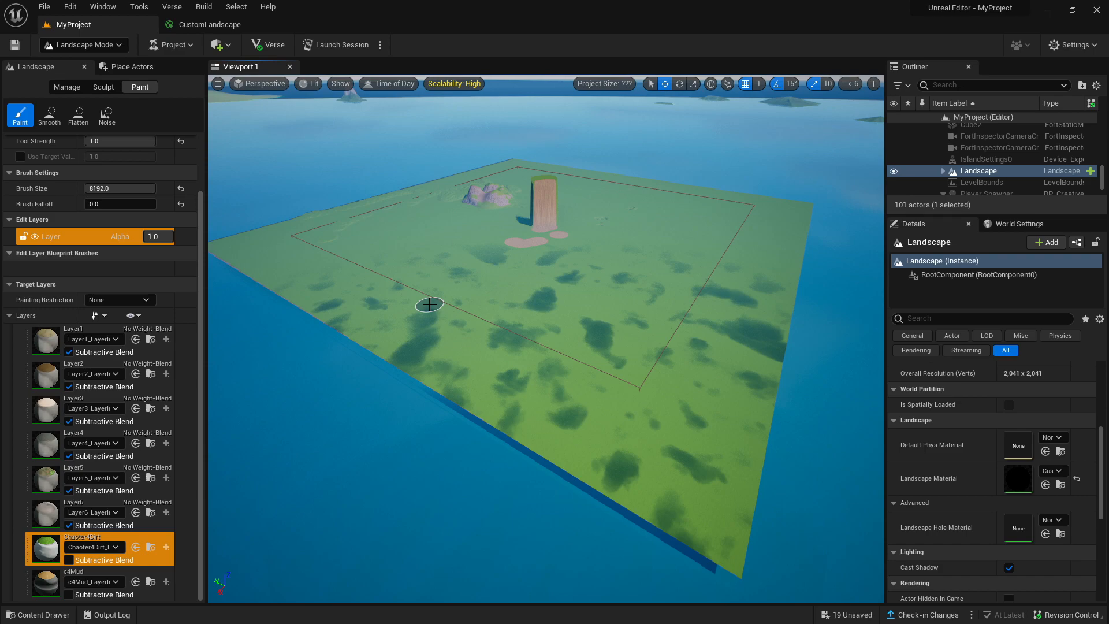
Examine the tall column, dirt-painted patches, rocky mountains and terraced mounds across the landscape from several sides.
right_drag(430, 305, 425, 312)
key(w)
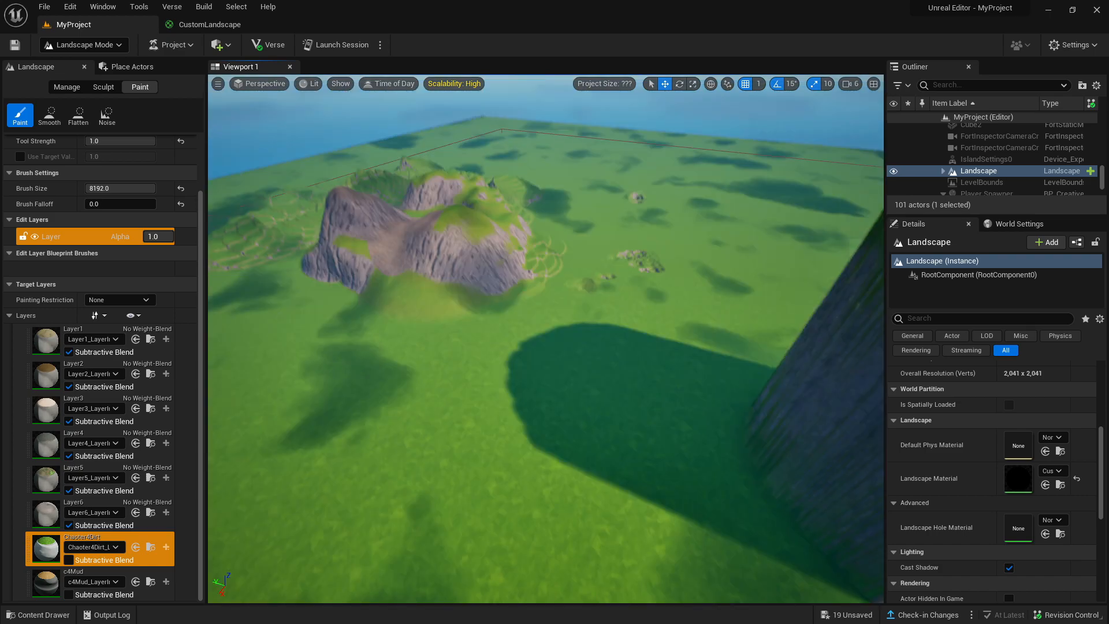
right_drag(584, 308, 577, 286)
key(s)
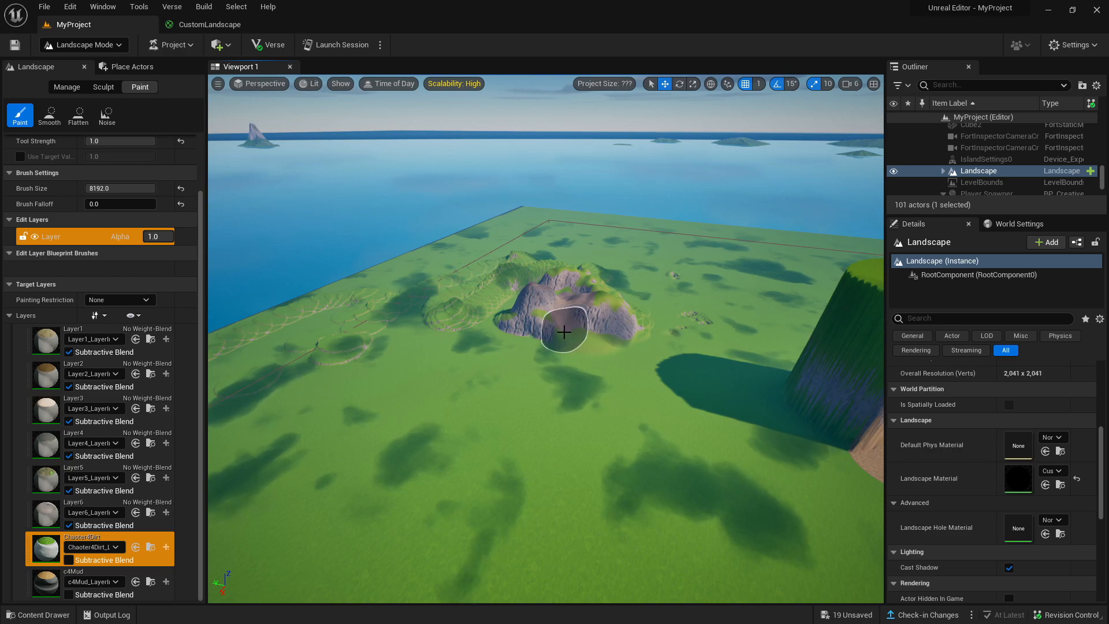
right_drag(546, 338, 430, 338)
key(d)
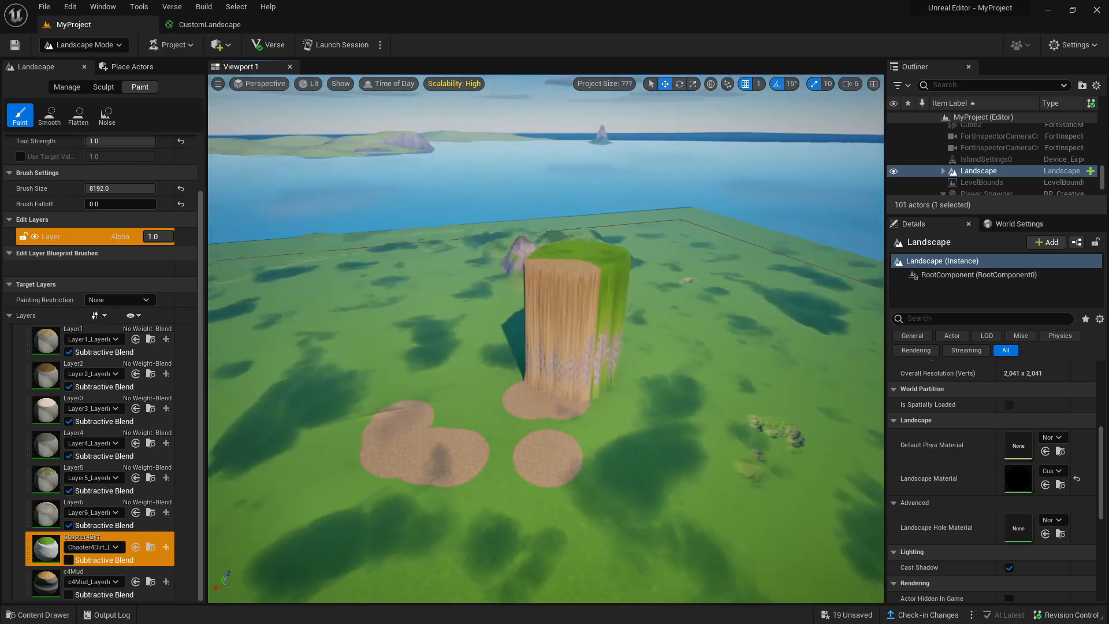
key(d)
mouse_move(546, 339)
right_down()
mouse_move(563, 344)
mouse_move(440, 350)
mouse_move(491, 342)
mouse_move(522, 372)
right_up()
key(s)
key(a)
key(a)
key(w)
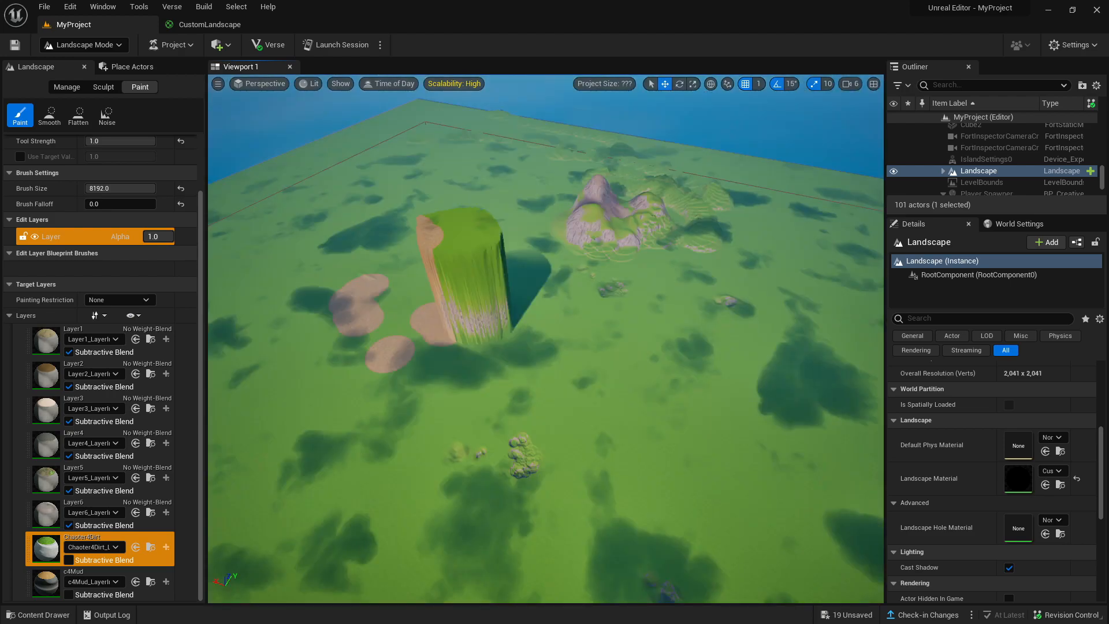
right_drag(545, 338, 528, 287)
key(w)
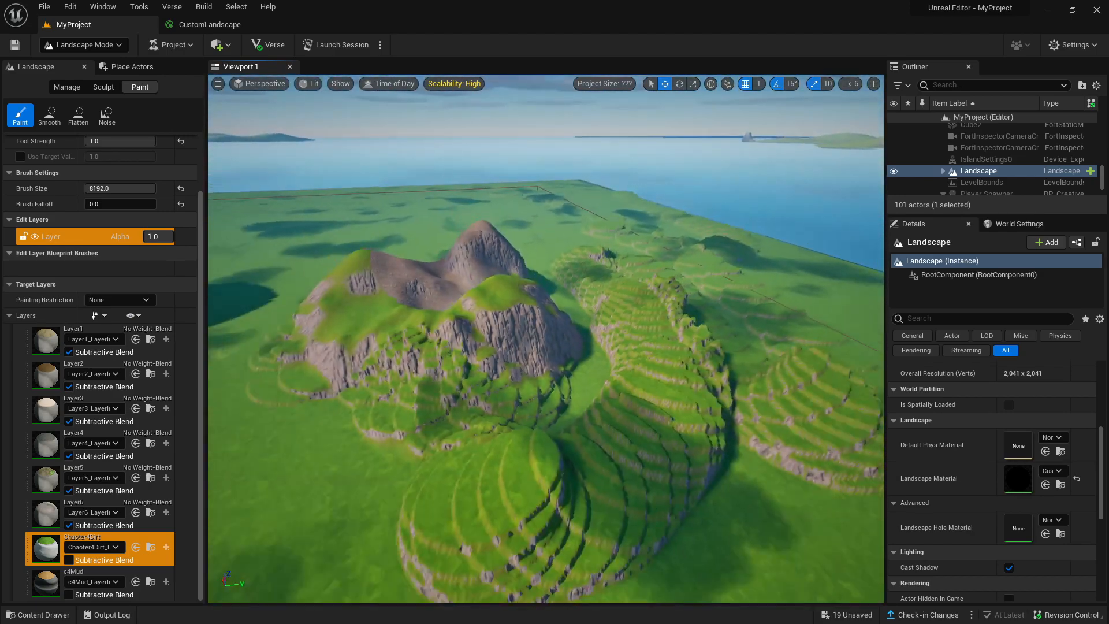
scroll(512, 366, up, 3)
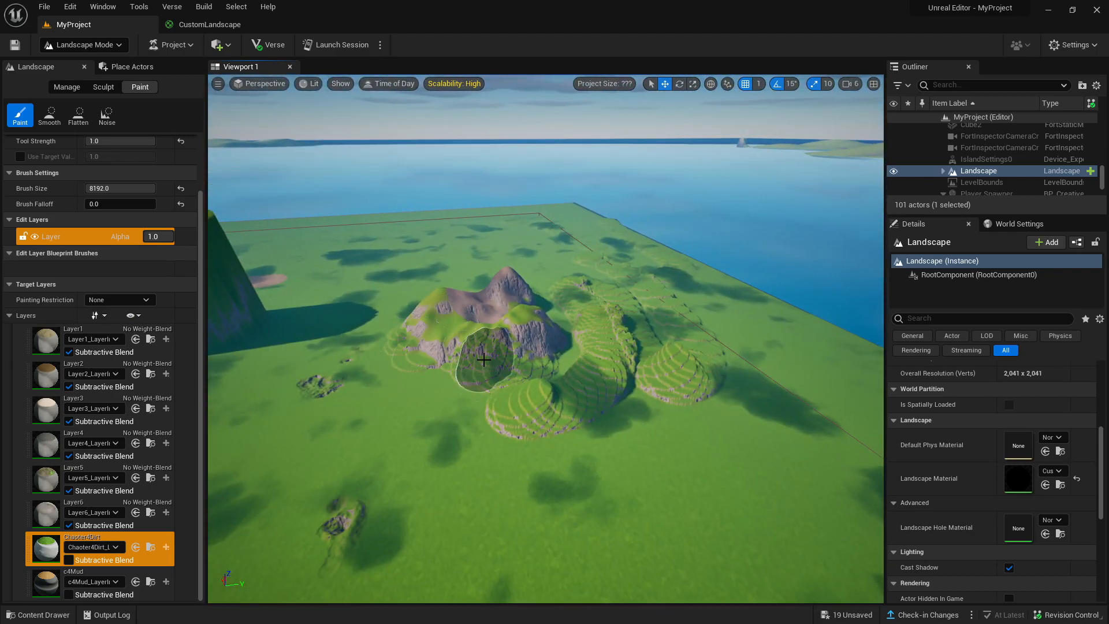
key(d)
right_drag(543, 392, 491, 373)
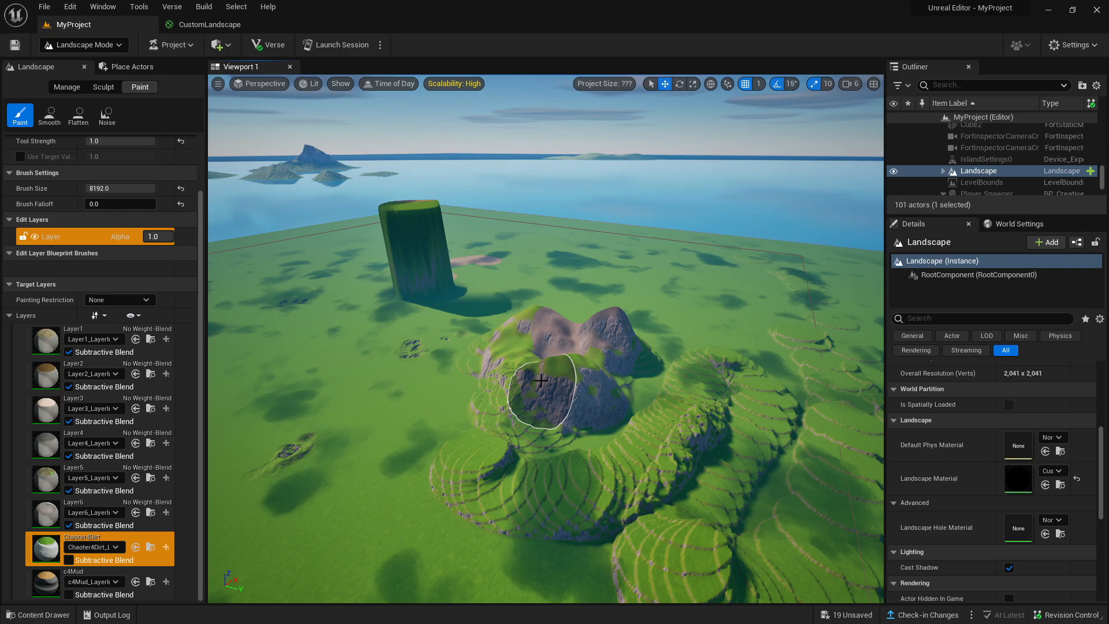
key(s)
key(a)
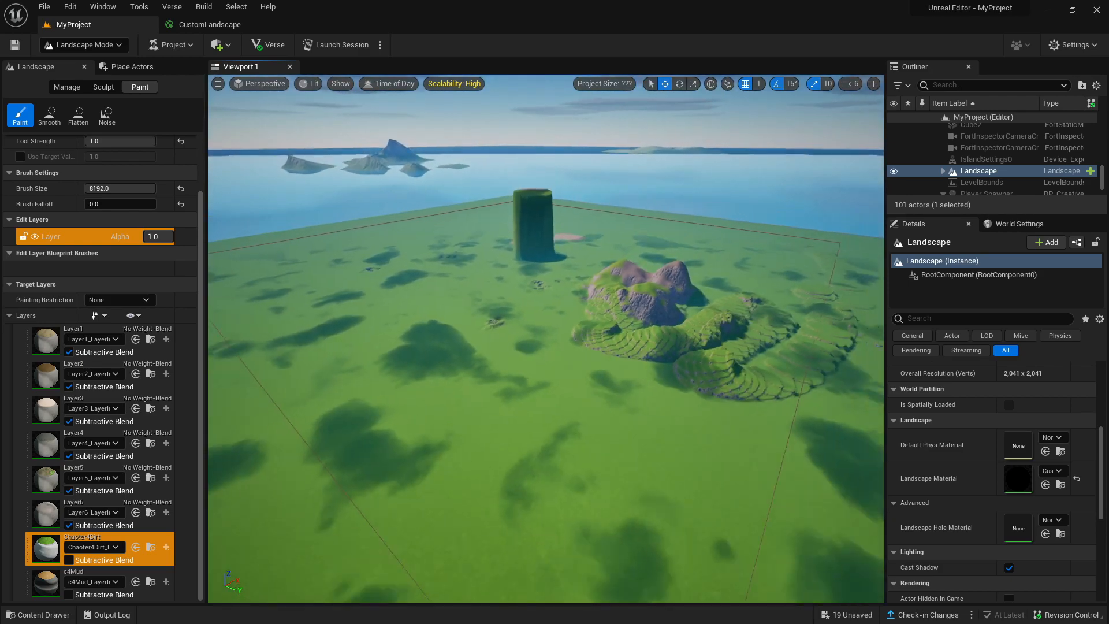